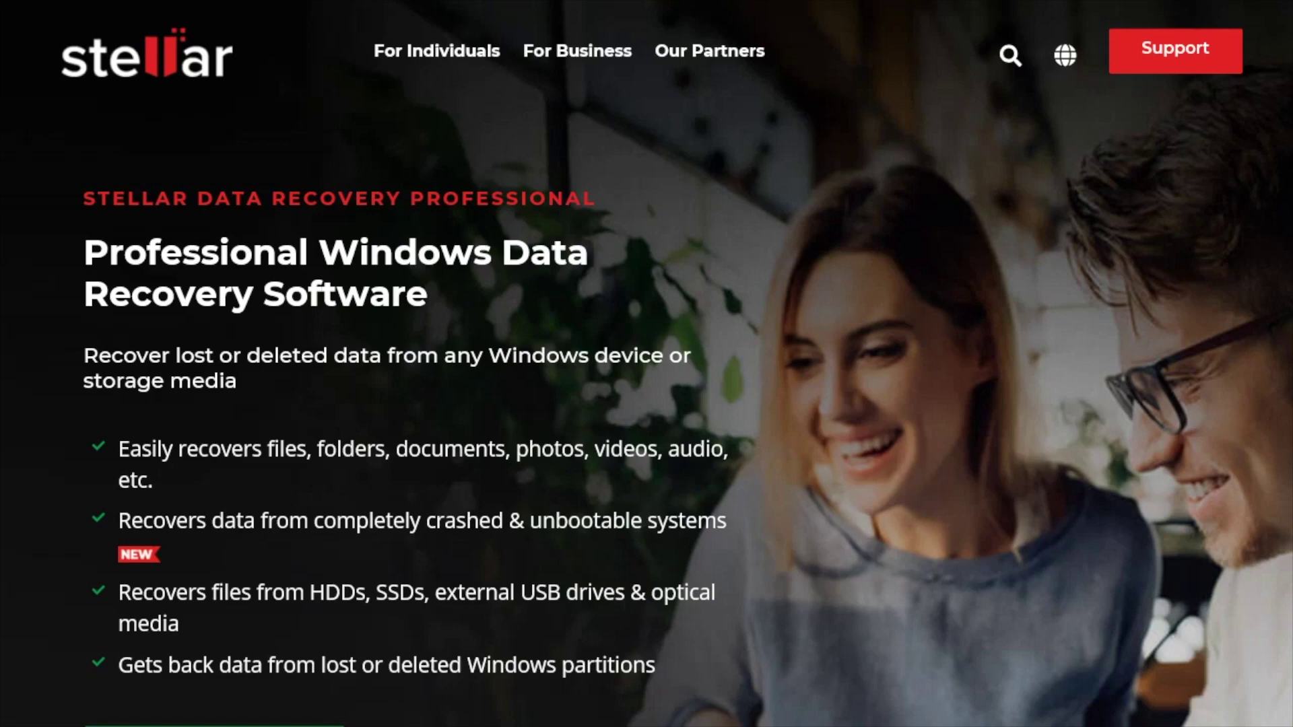
Scroll the product page down to the 'Powerful File Recovery Software for Windows' section.
scroll(646, 364, down, 5)
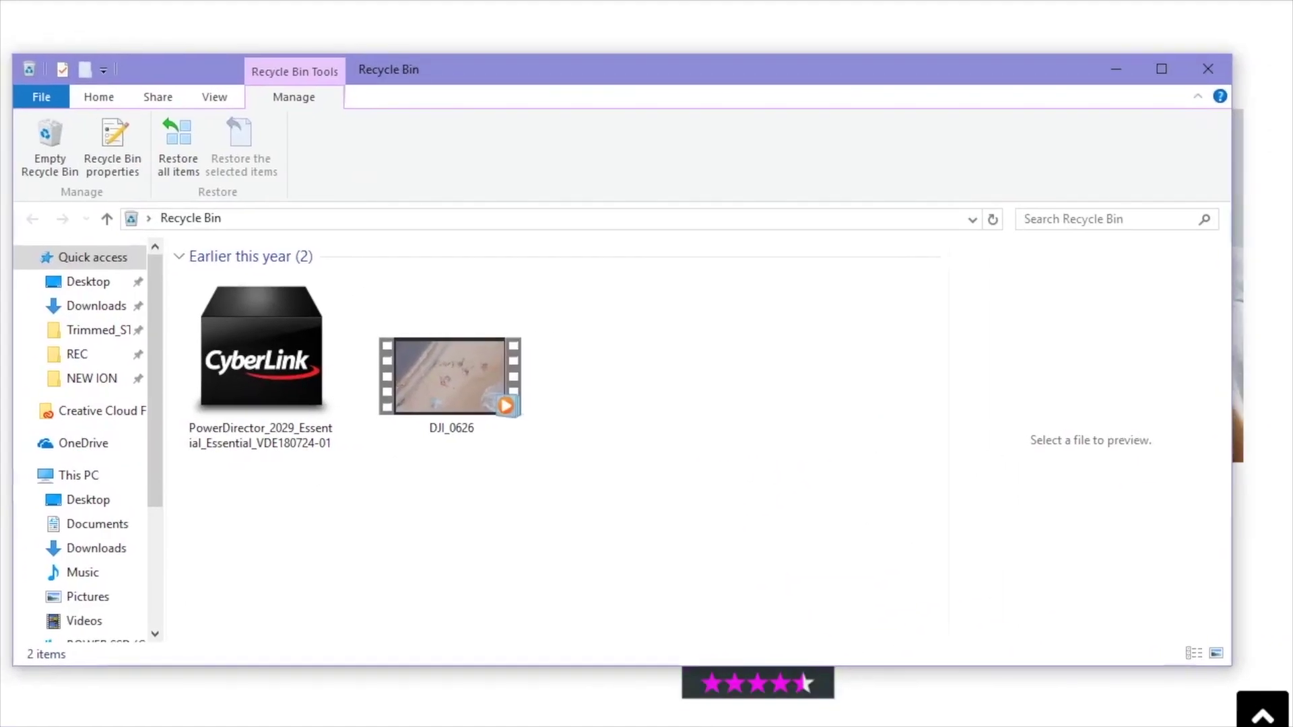
Select the DJI_0626 video and PowerDirector installer in the Recycle Bin and permanently delete them.
drag(673, 428, 202, 377)
click(673, 375)
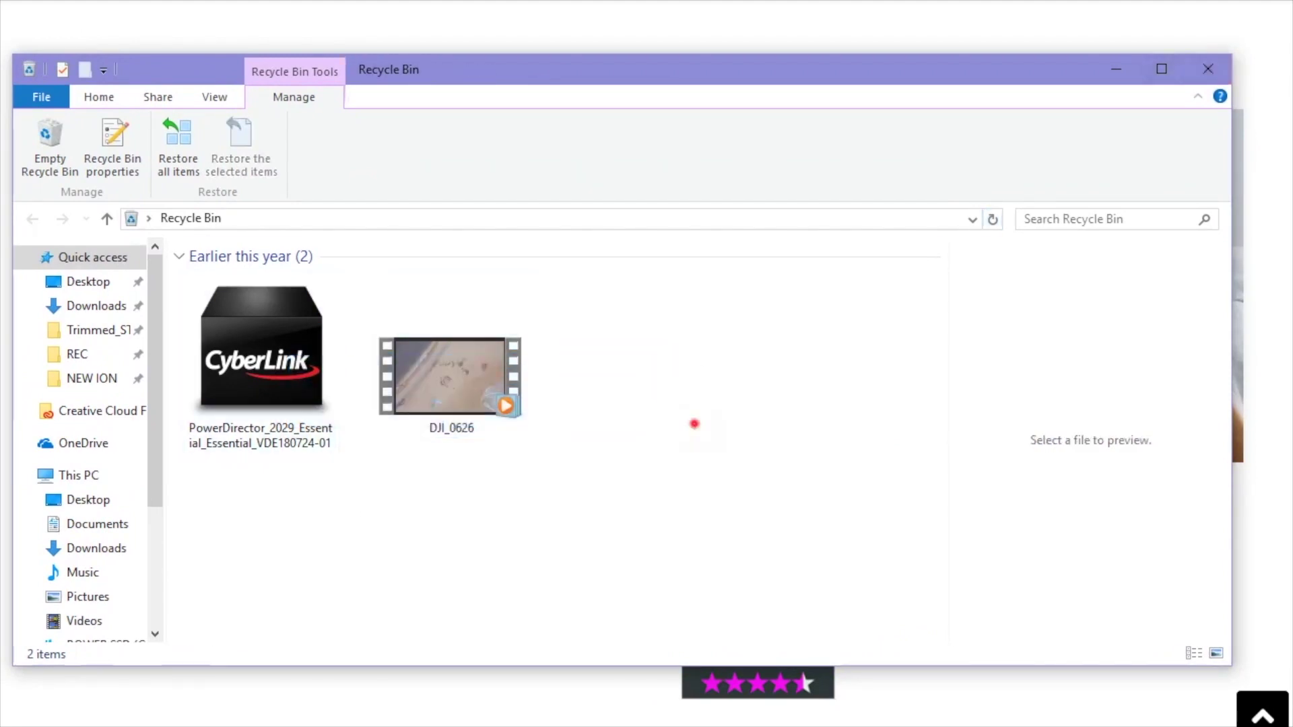
drag(695, 423, 257, 348)
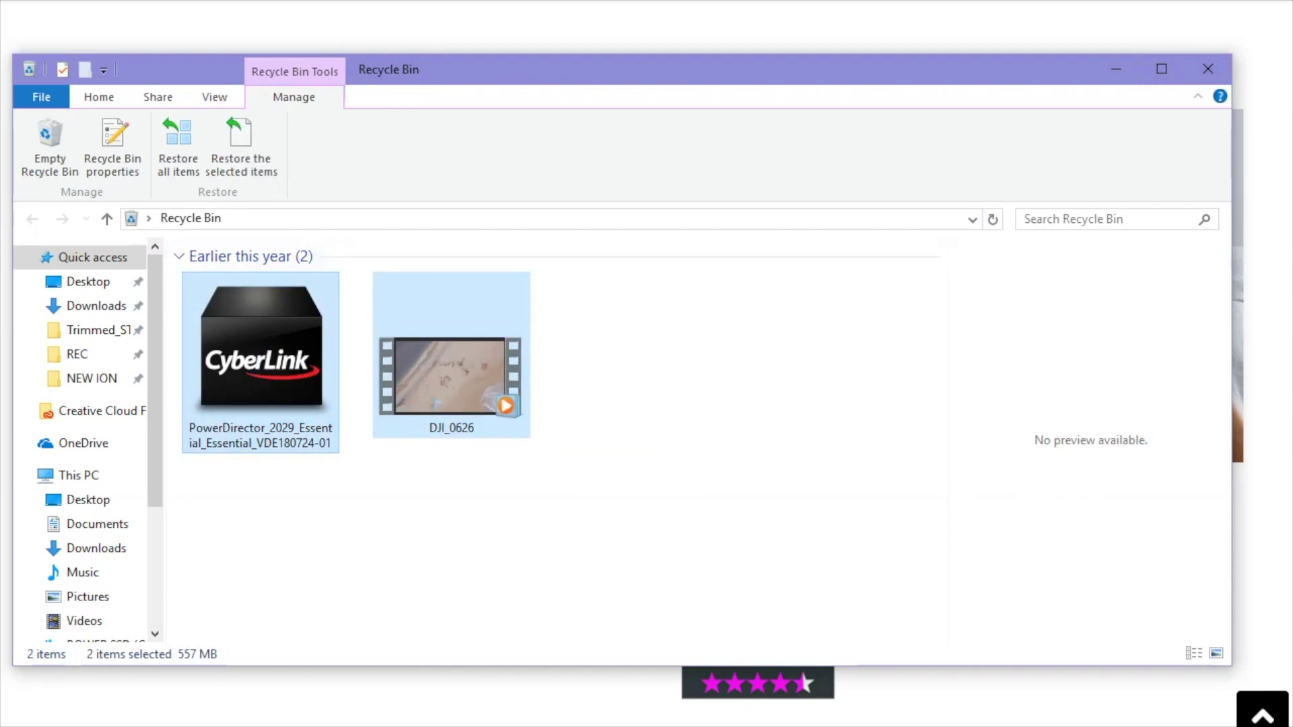
click(50, 144)
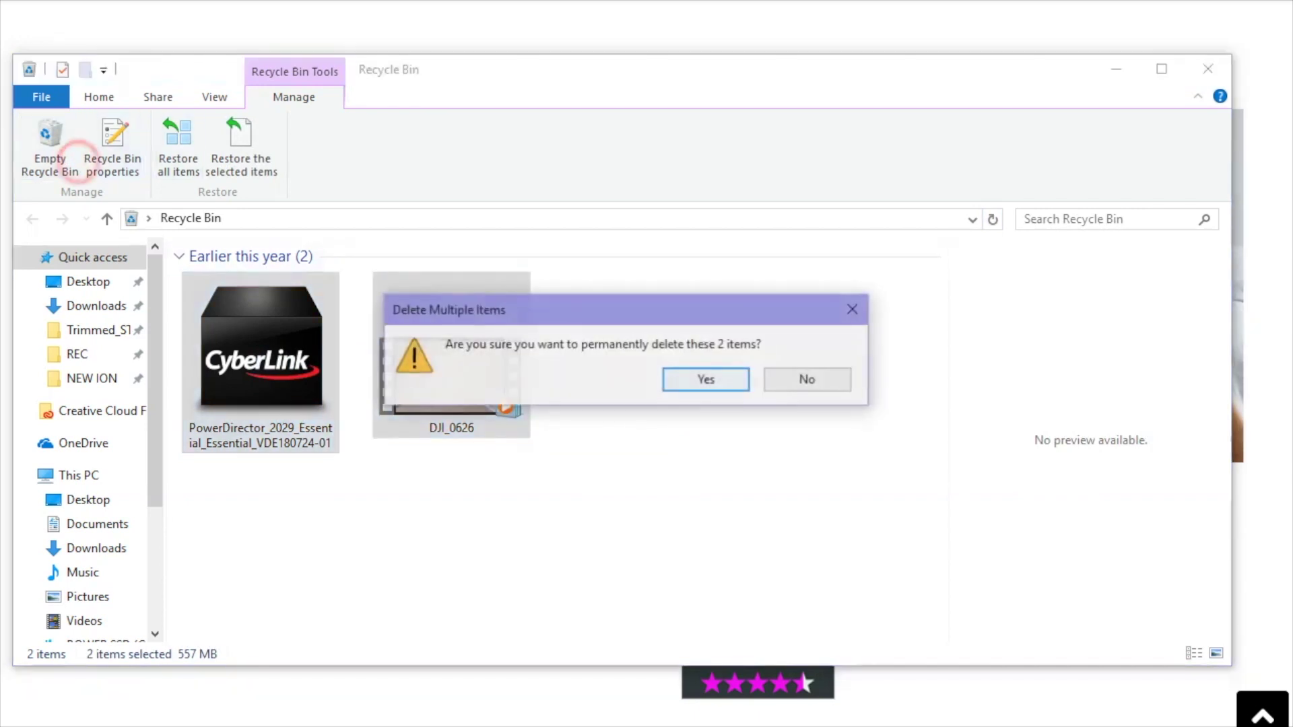
click(724, 377)
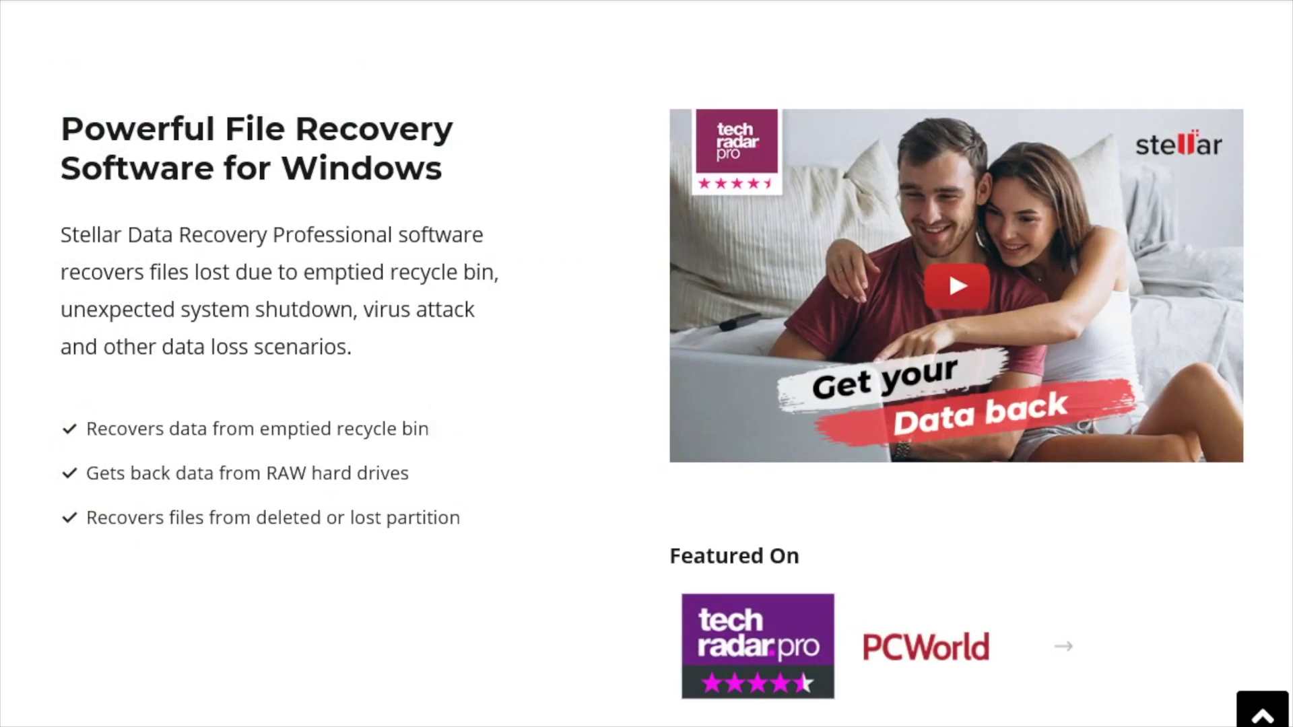
Scroll past 'Recover Data from Any Windows Storage Media' down to 'More Awesome Features'.
scroll(646, 364, down, 10)
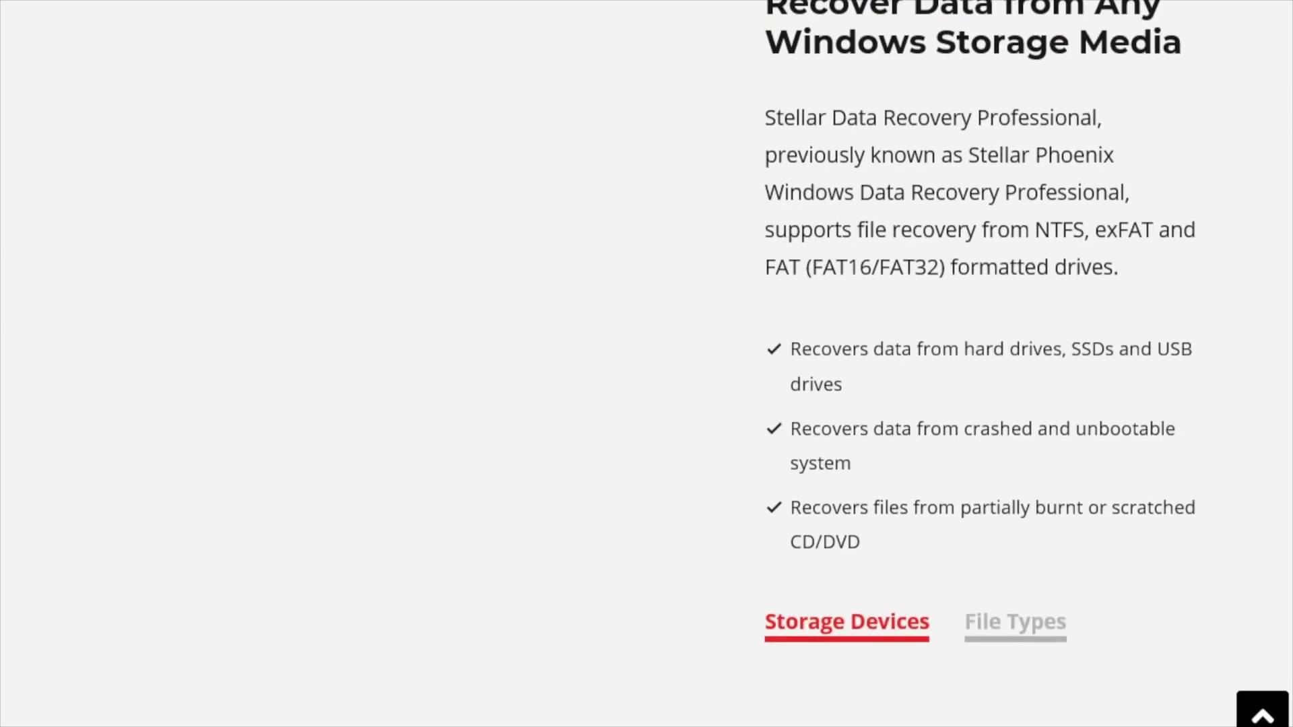
scroll(646, 364, down, 10)
scroll(646, 364, down, 10)
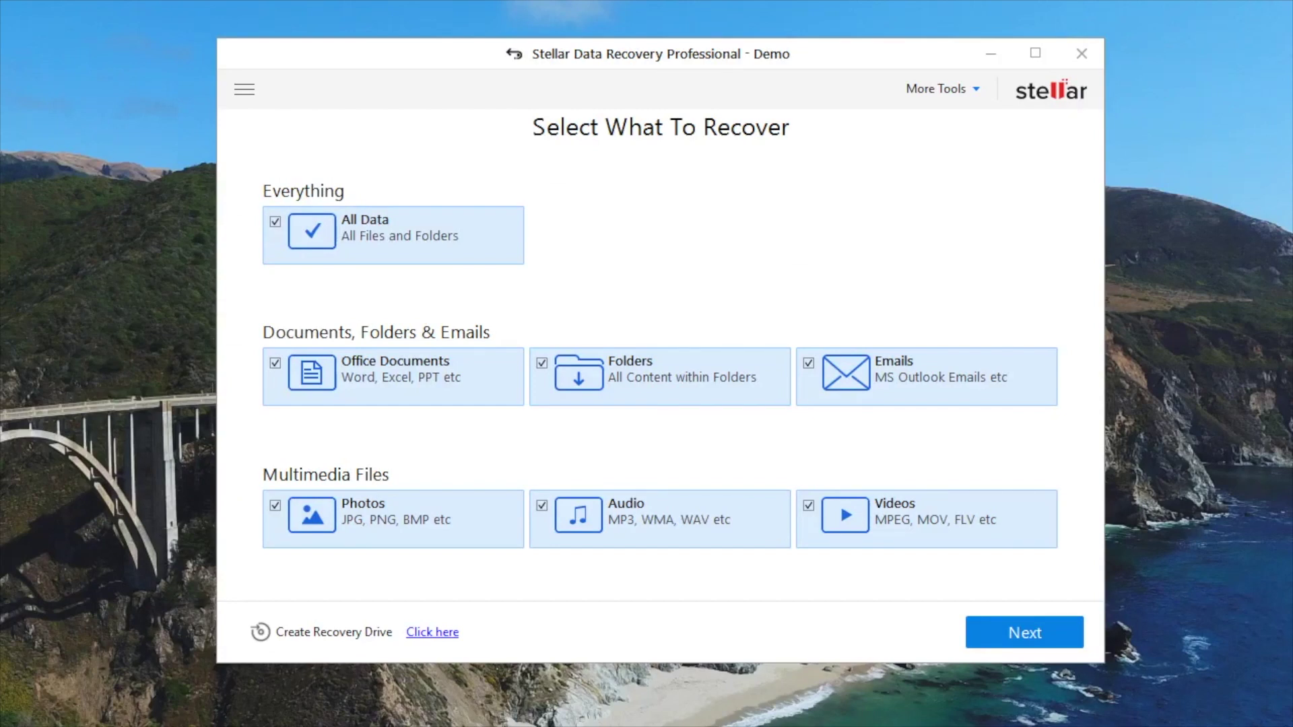
Open Advanced Settings from the menu and show its File List tab.
click(245, 89)
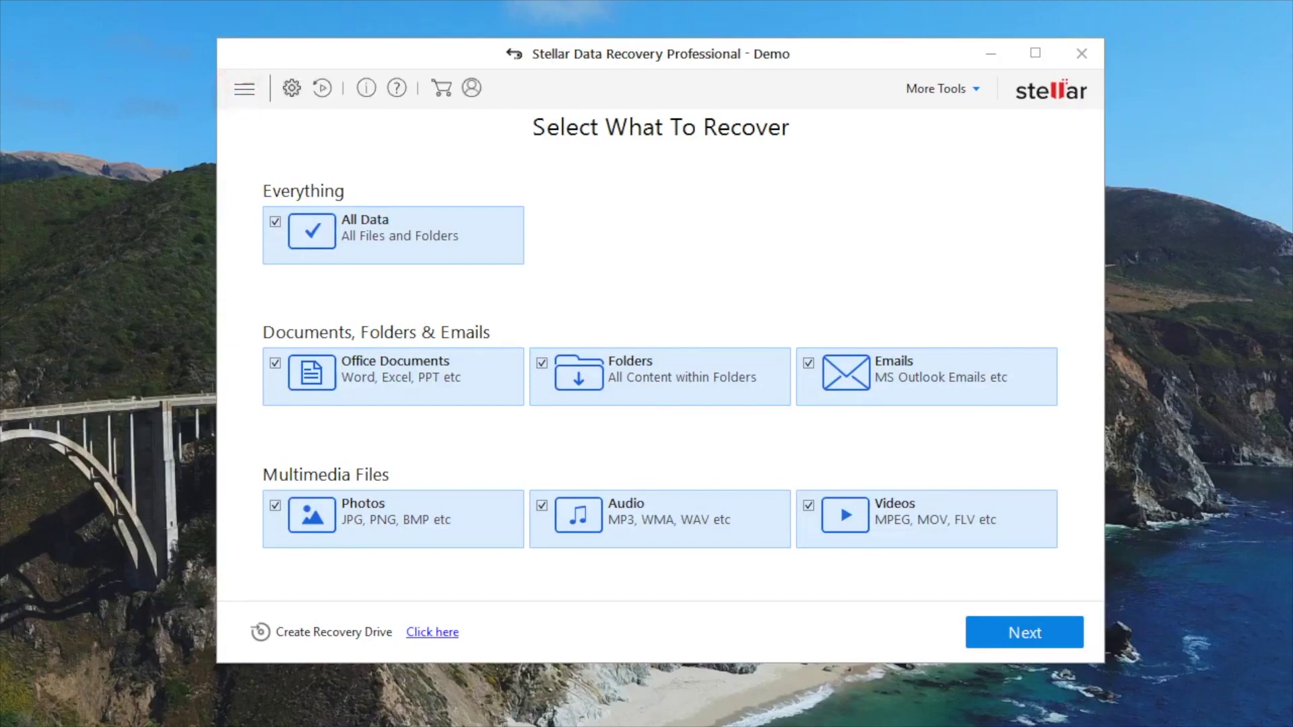
click(292, 87)
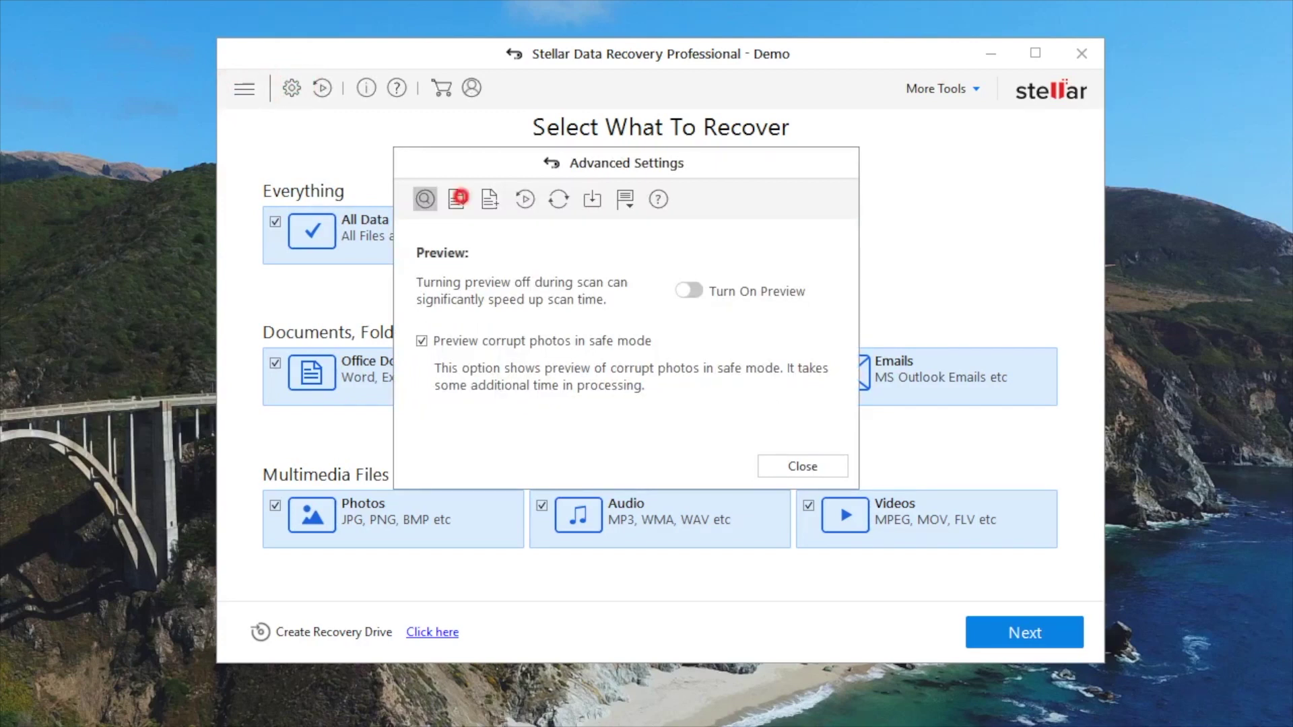
click(457, 199)
Browse the recoverable file type list and expand the Document formats group.
scroll(626, 414, down, 15)
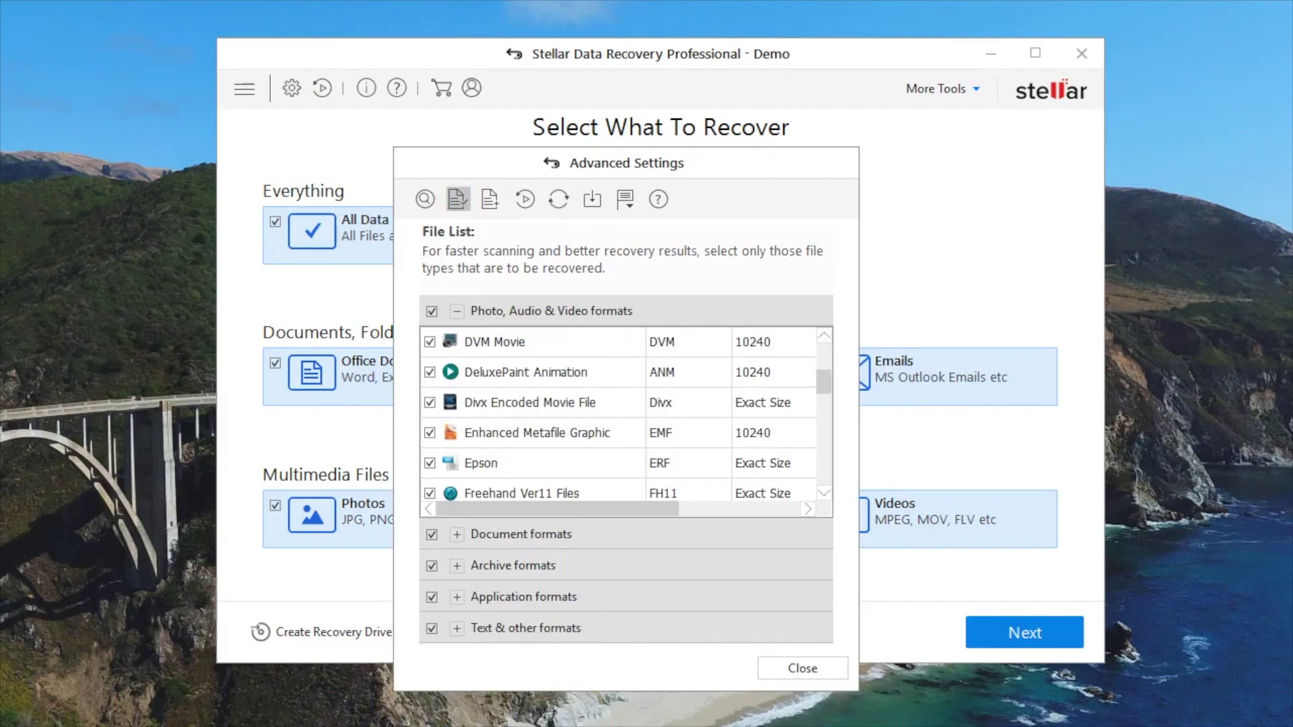
scroll(626, 414, up, 14)
scroll(626, 414, up, 2)
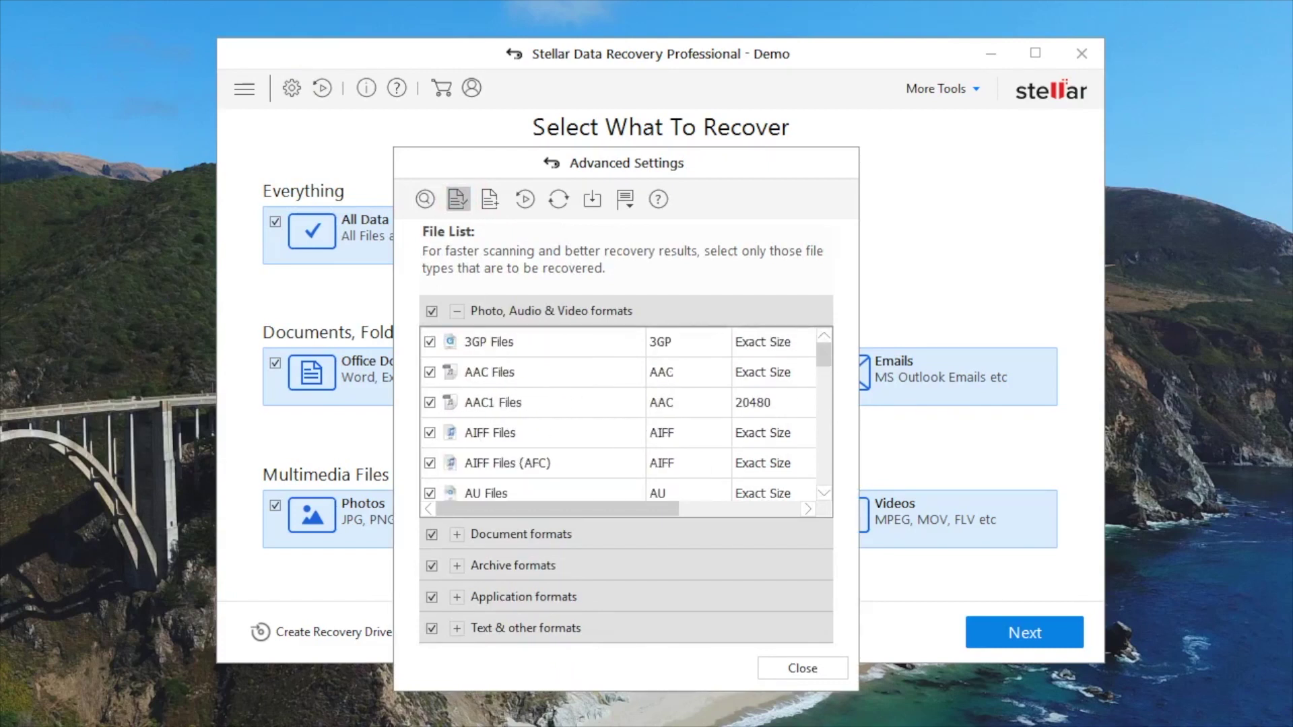
scroll(626, 414, down, 5)
scroll(626, 414, up, 2)
scroll(626, 414, down, 10)
scroll(626, 414, down, 5)
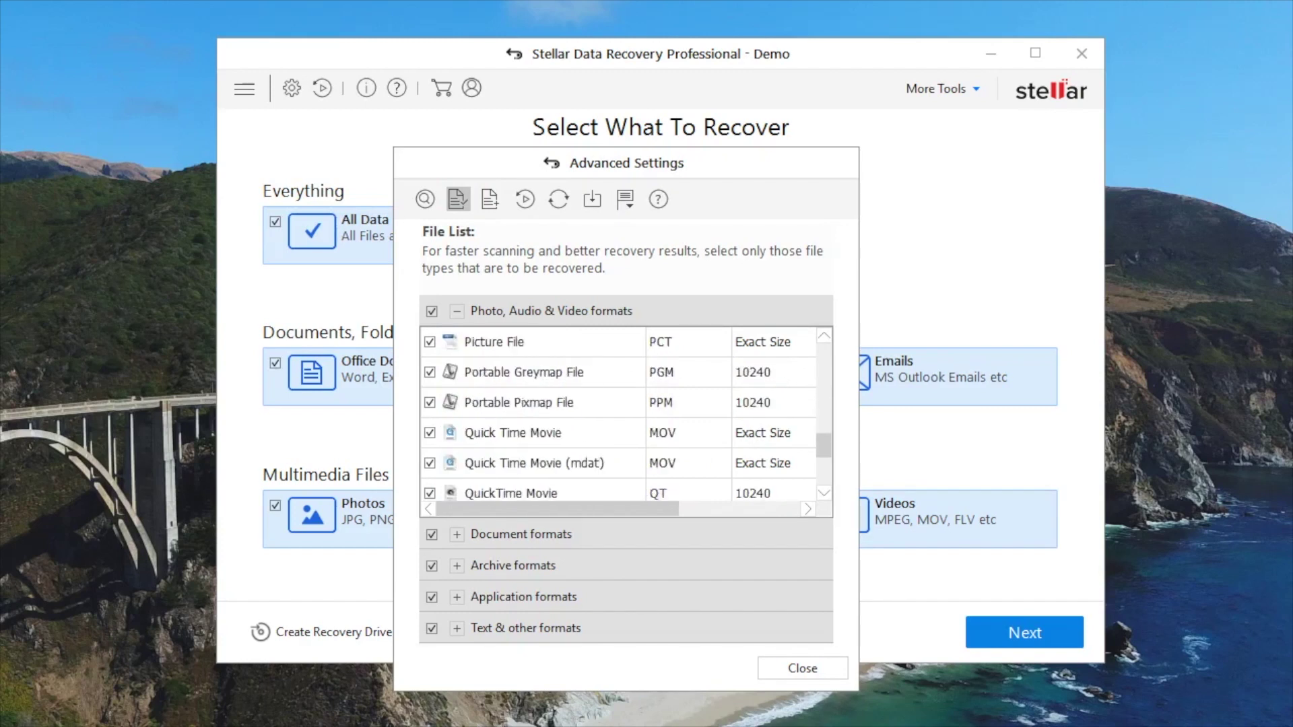
scroll(626, 414, down, 5)
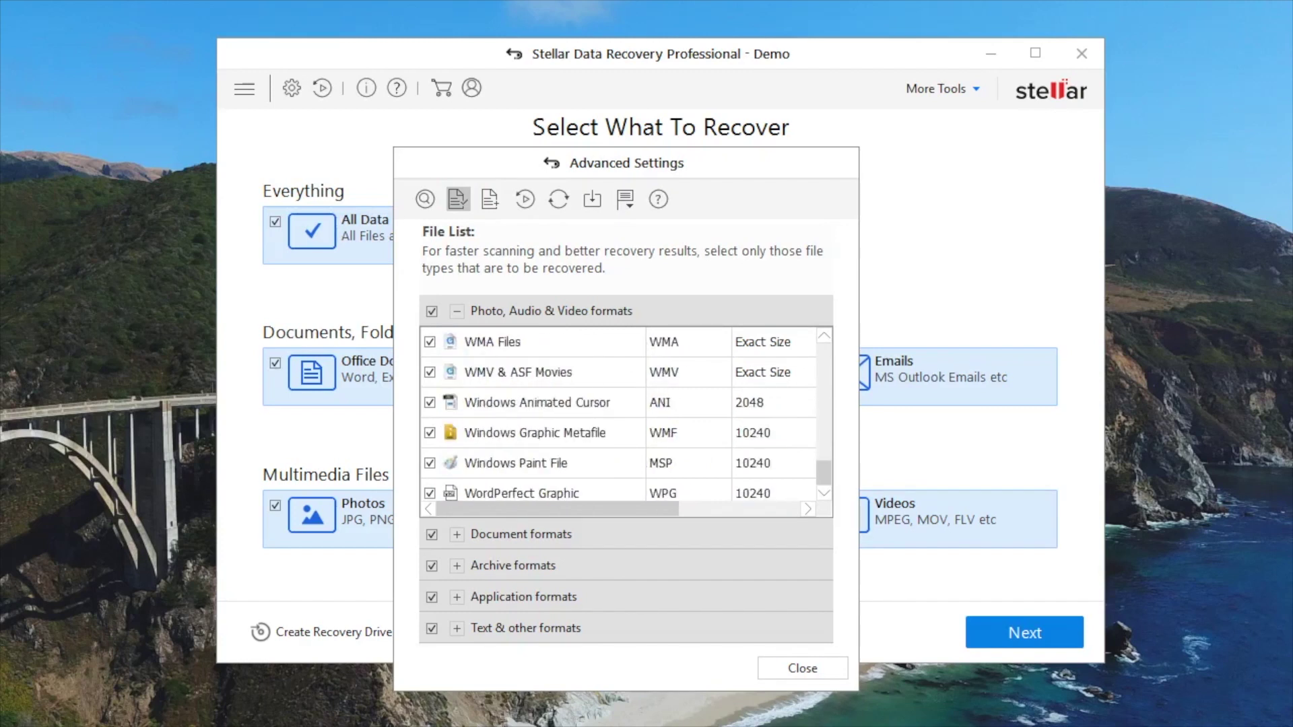
scroll(626, 414, up, 20)
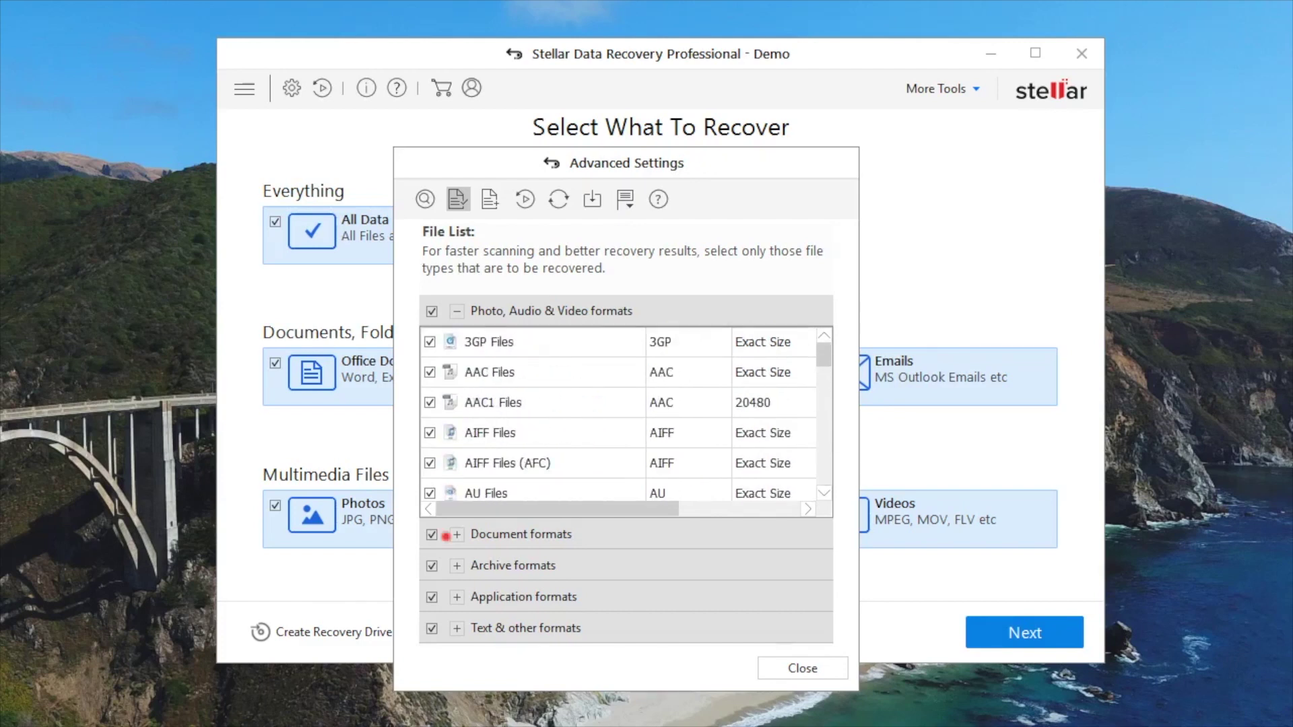
click(453, 536)
scroll(618, 445, down, 10)
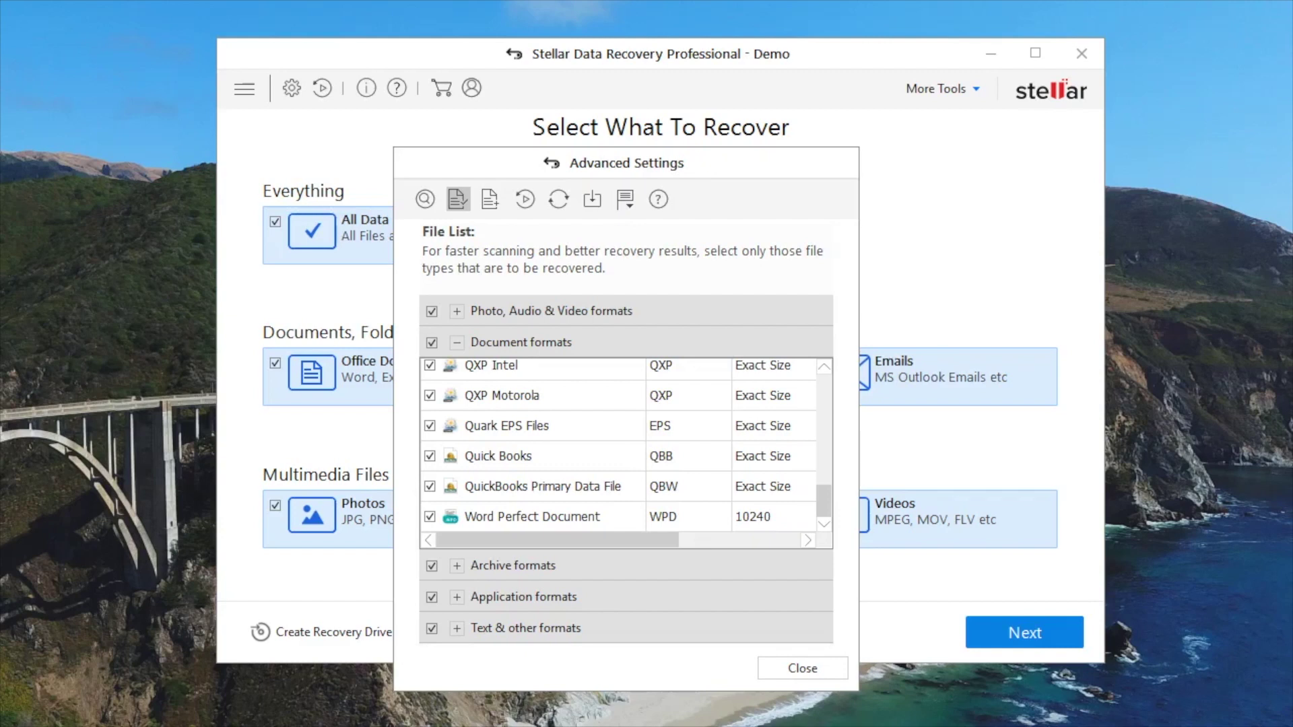
View the Add/Edit File Type, Resume Recovery, Updates and Offline Activation pages, then close Advanced Settings.
click(490, 198)
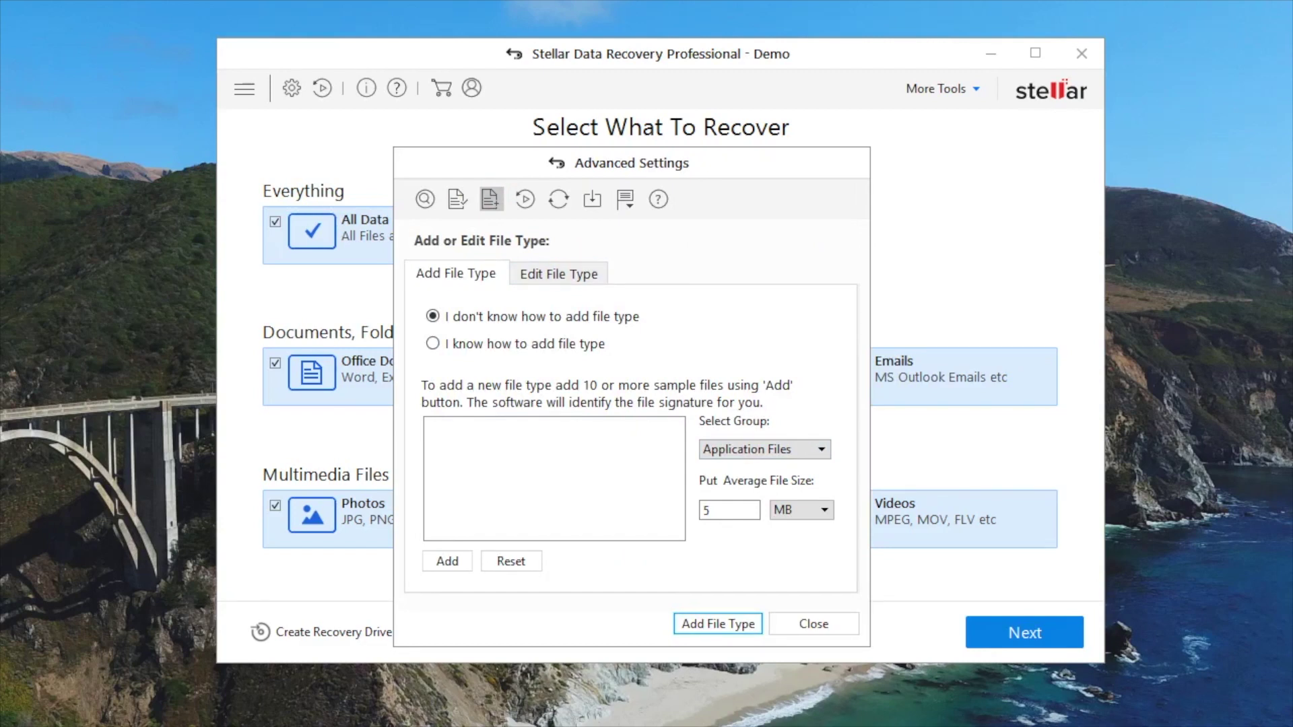
click(525, 199)
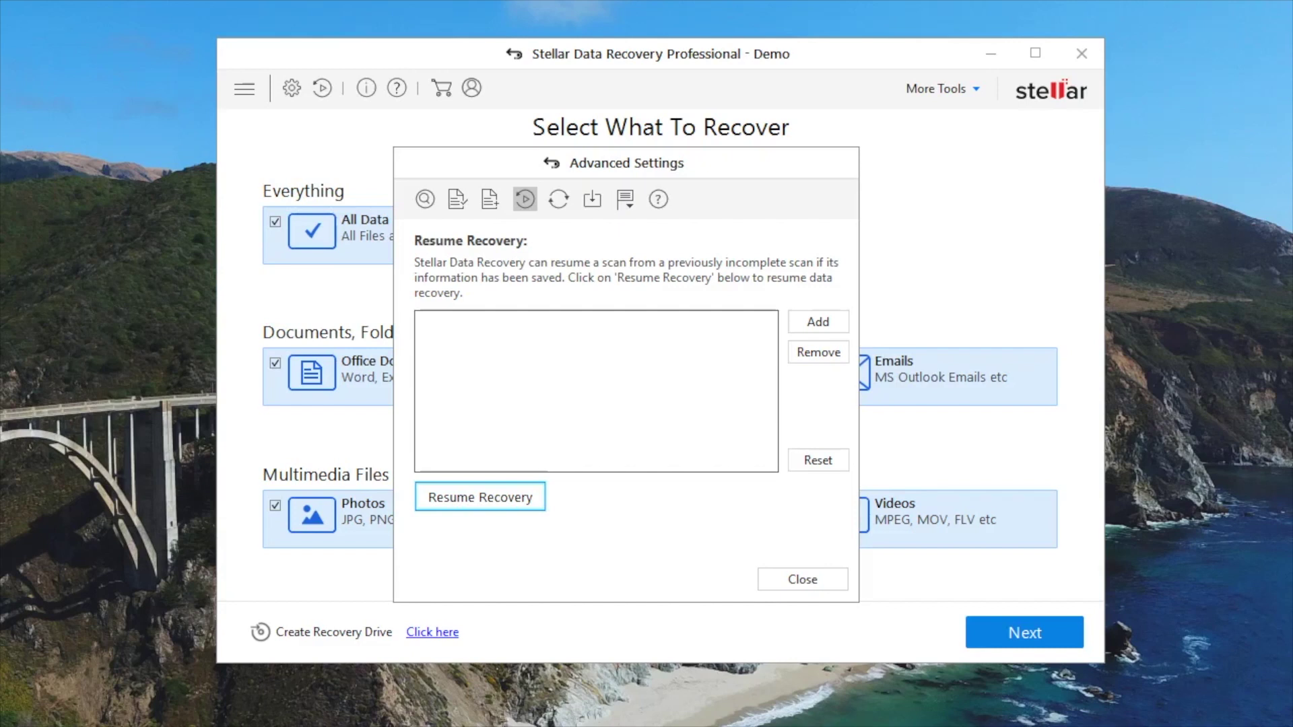
click(558, 198)
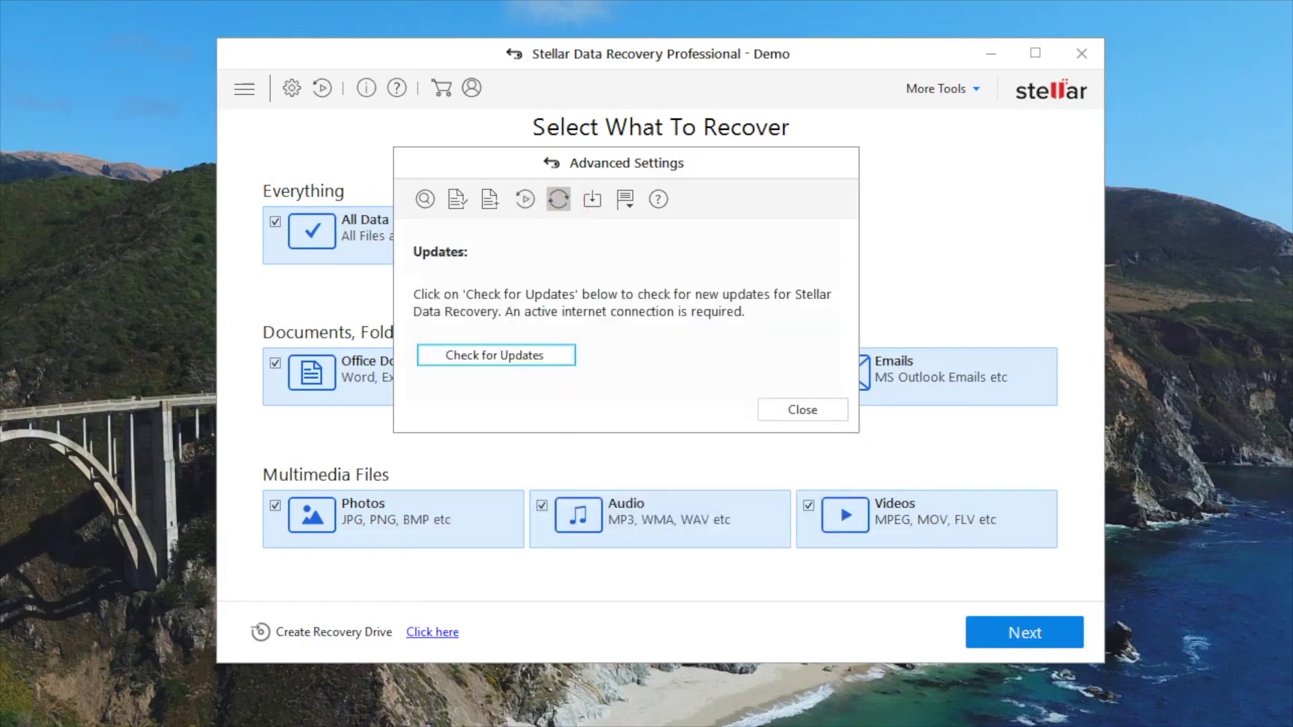
click(594, 197)
click(820, 453)
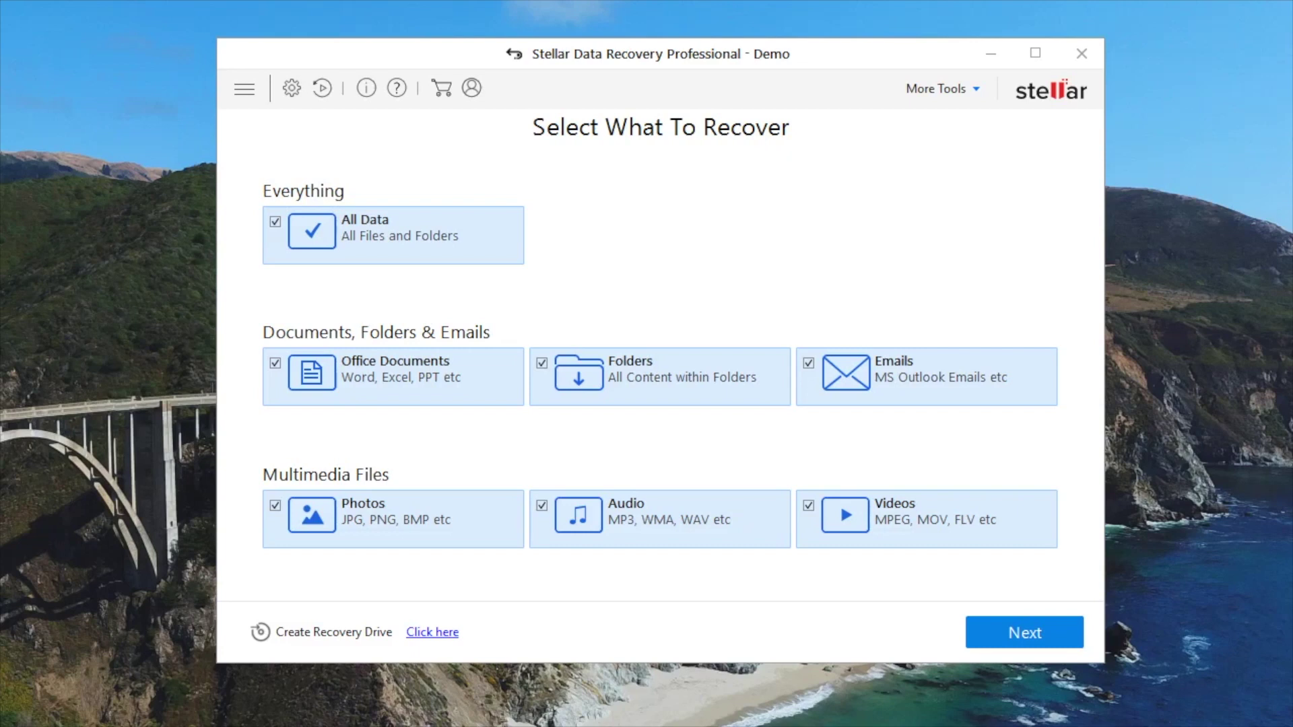
Dismiss the full-version-only recovery drive notice, then launch Monitor Drive from More Tools.
click(430, 631)
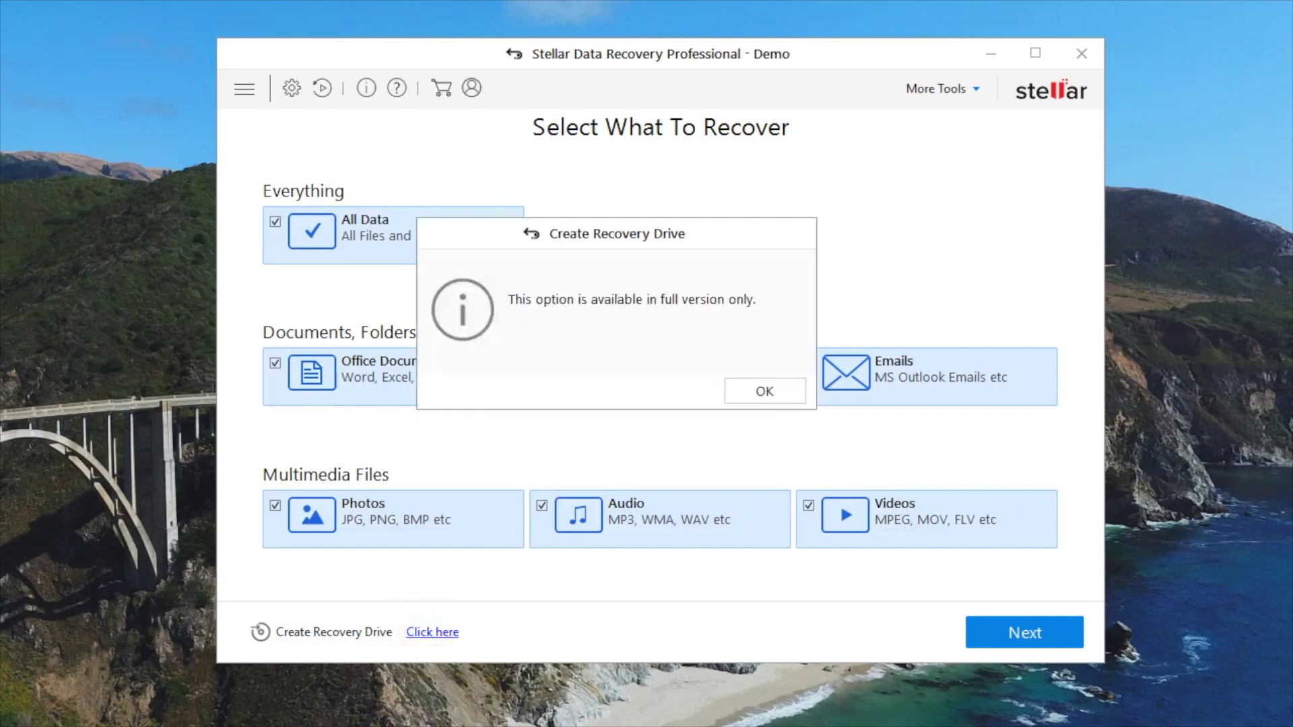
click(759, 387)
click(768, 389)
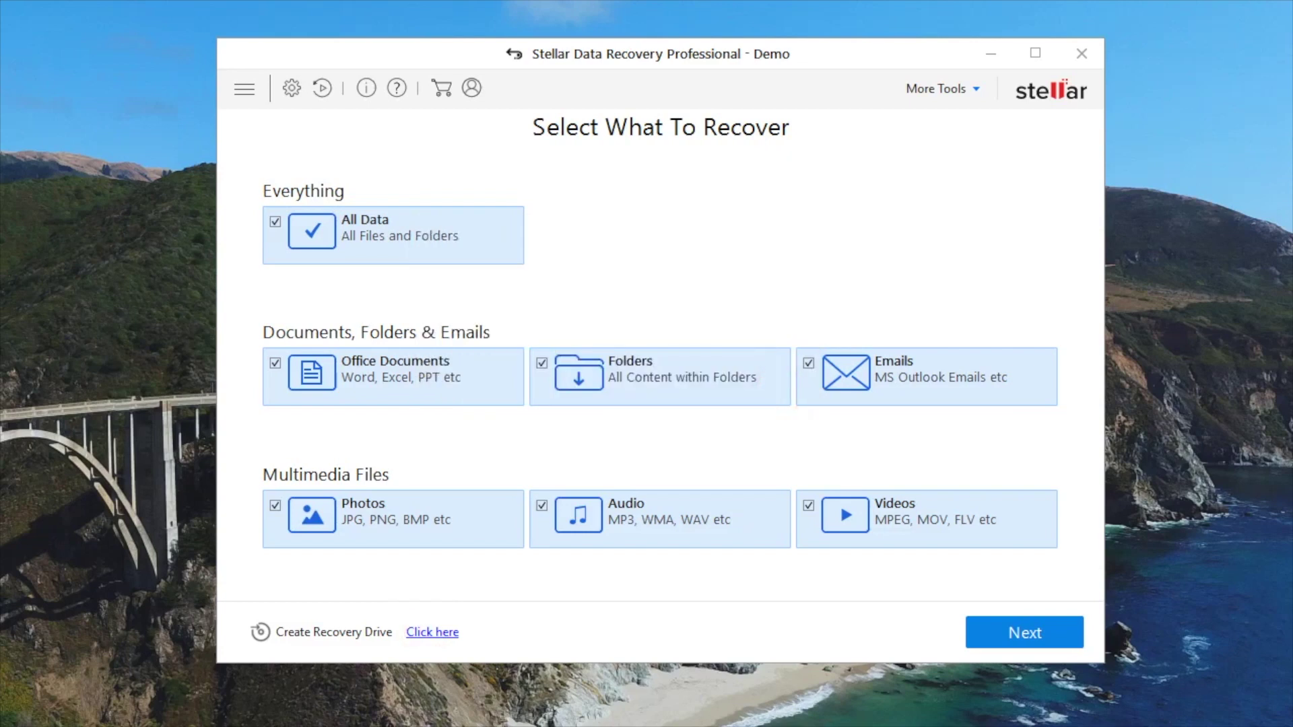
click(939, 88)
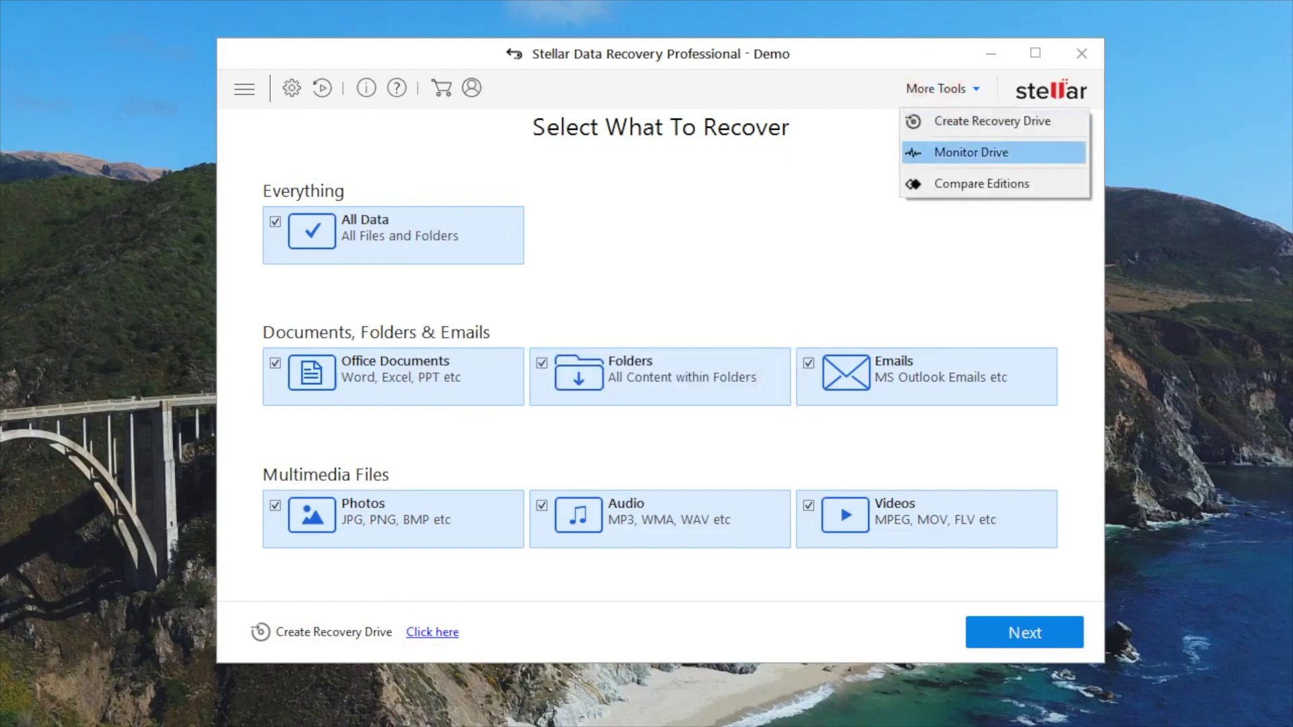
click(971, 152)
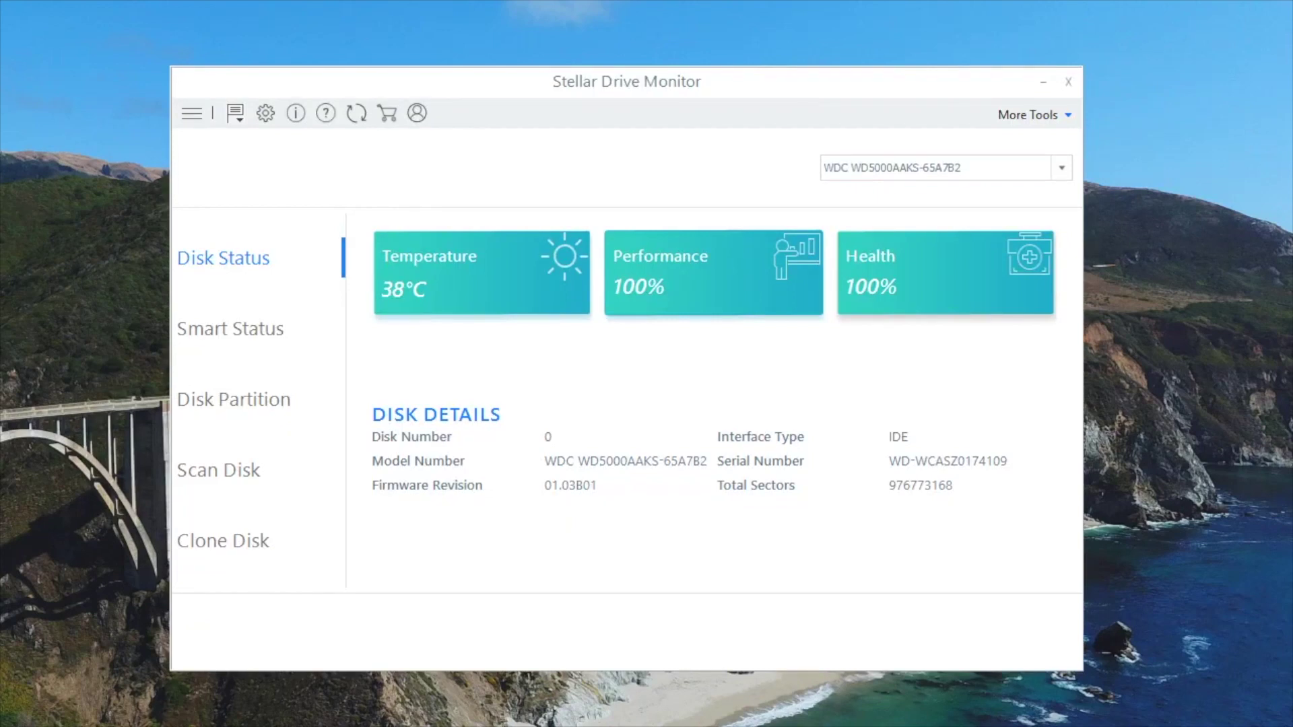
Review the drive's SMART status details in Drive Monitor.
click(487, 210)
click(256, 309)
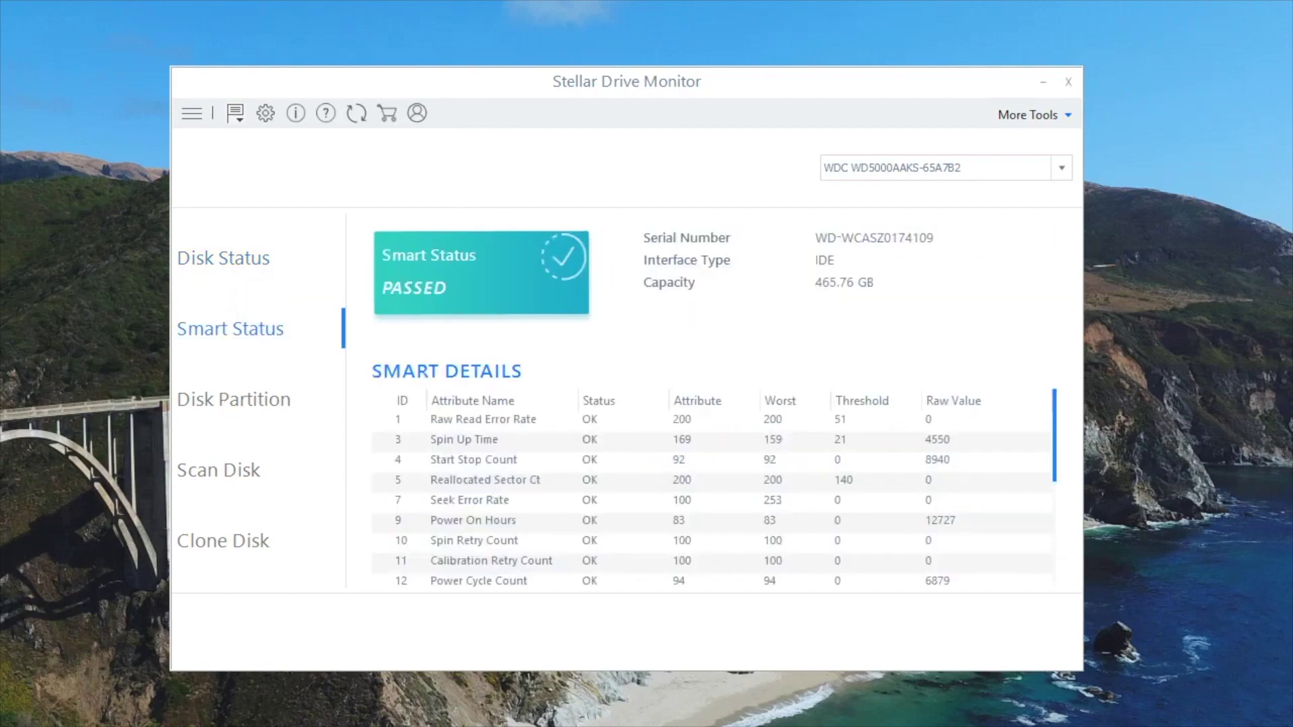
scroll(714, 472, down, 2)
scroll(714, 471, up, 2)
scroll(714, 471, down, 2)
scroll(713, 472, up, 2)
scroll(713, 471, down, 2)
scroll(714, 501, down, 1)
scroll(713, 501, up, 3)
scroll(713, 501, down, 2)
scroll(713, 501, up, 2)
Look through the Disk Partition, Scan Disk and Clone Disk pages.
click(287, 406)
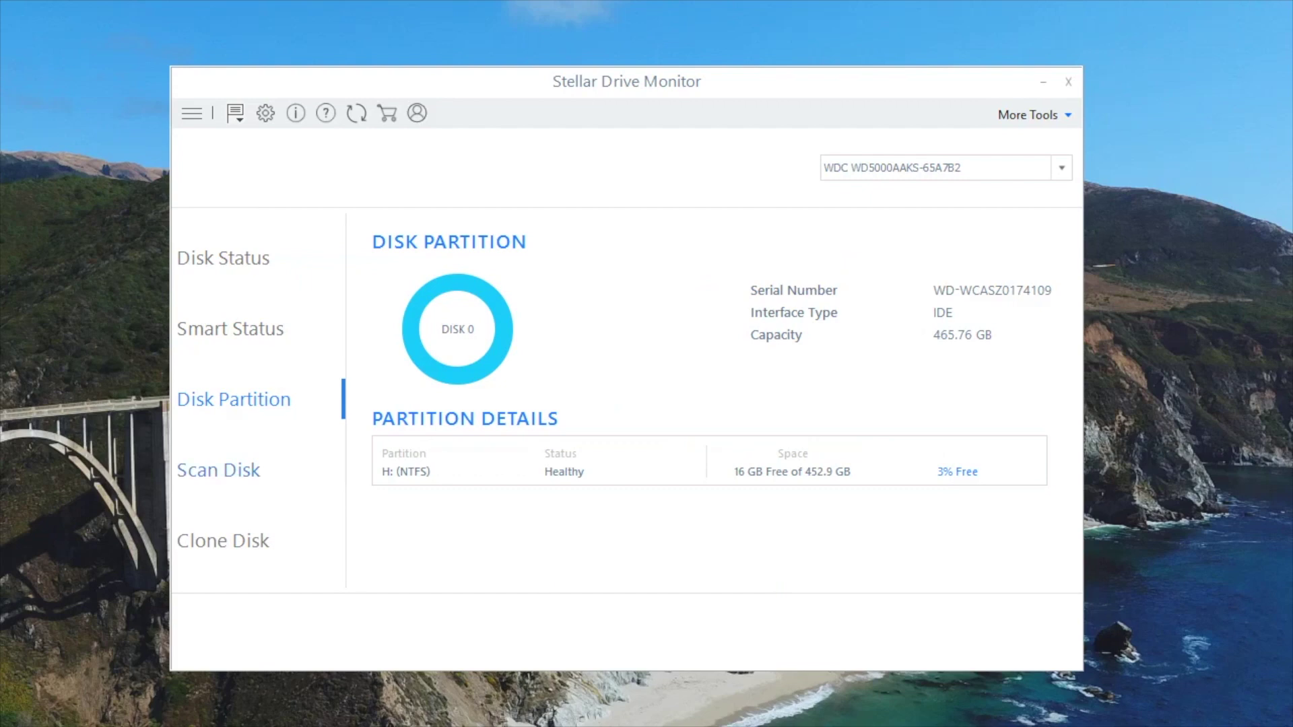
click(272, 477)
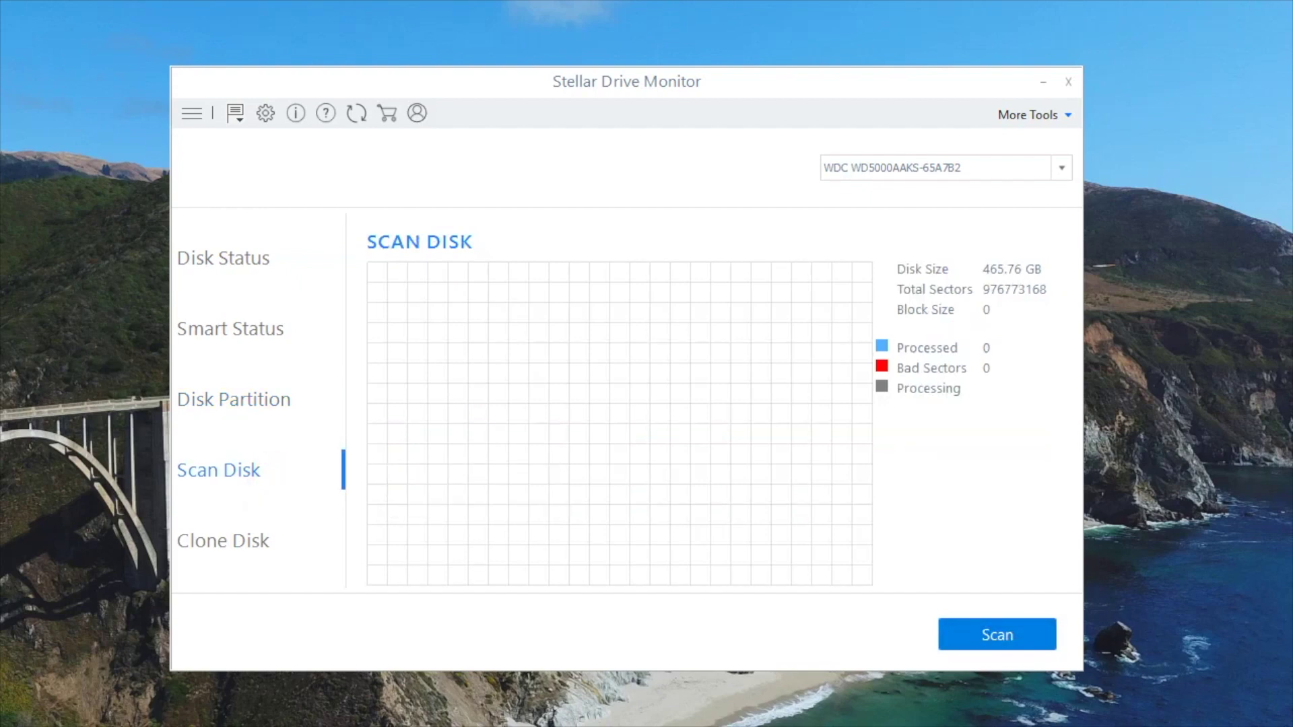
mouse_move(881, 386)
click(273, 540)
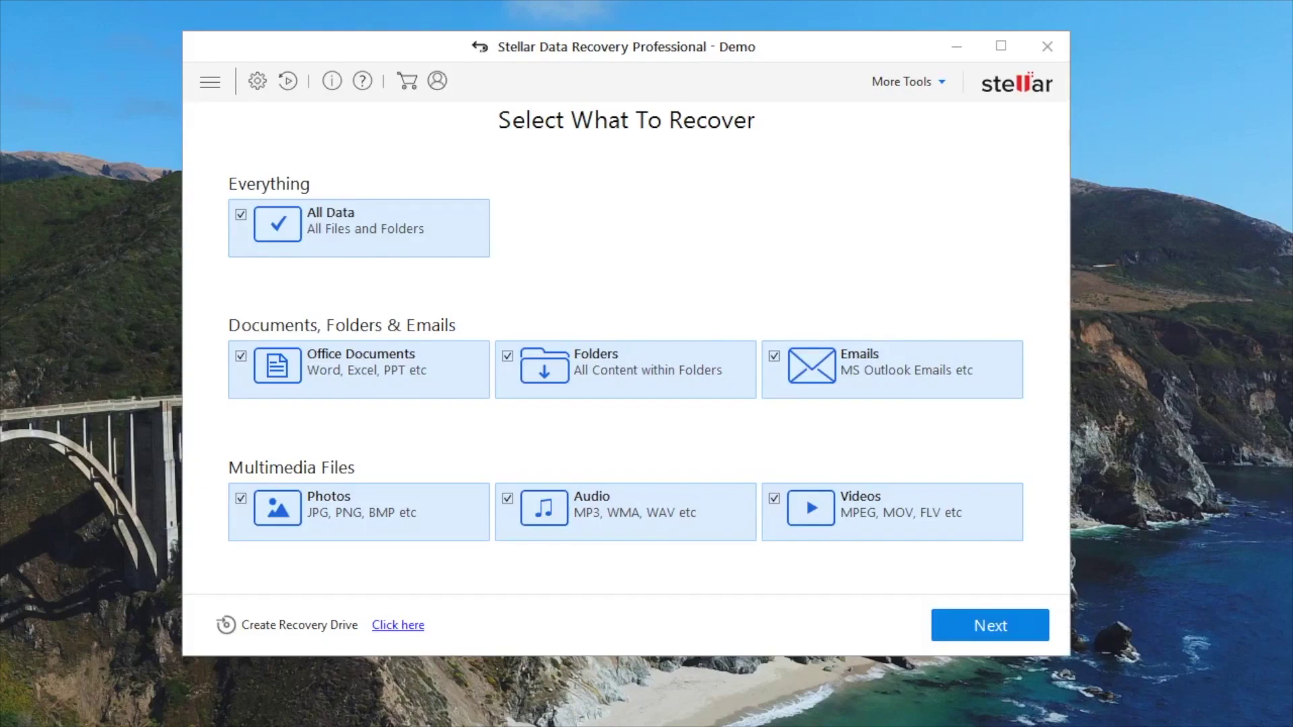
Move on from Select What To Recover to the Recover From screen.
click(936, 81)
click(950, 212)
click(990, 624)
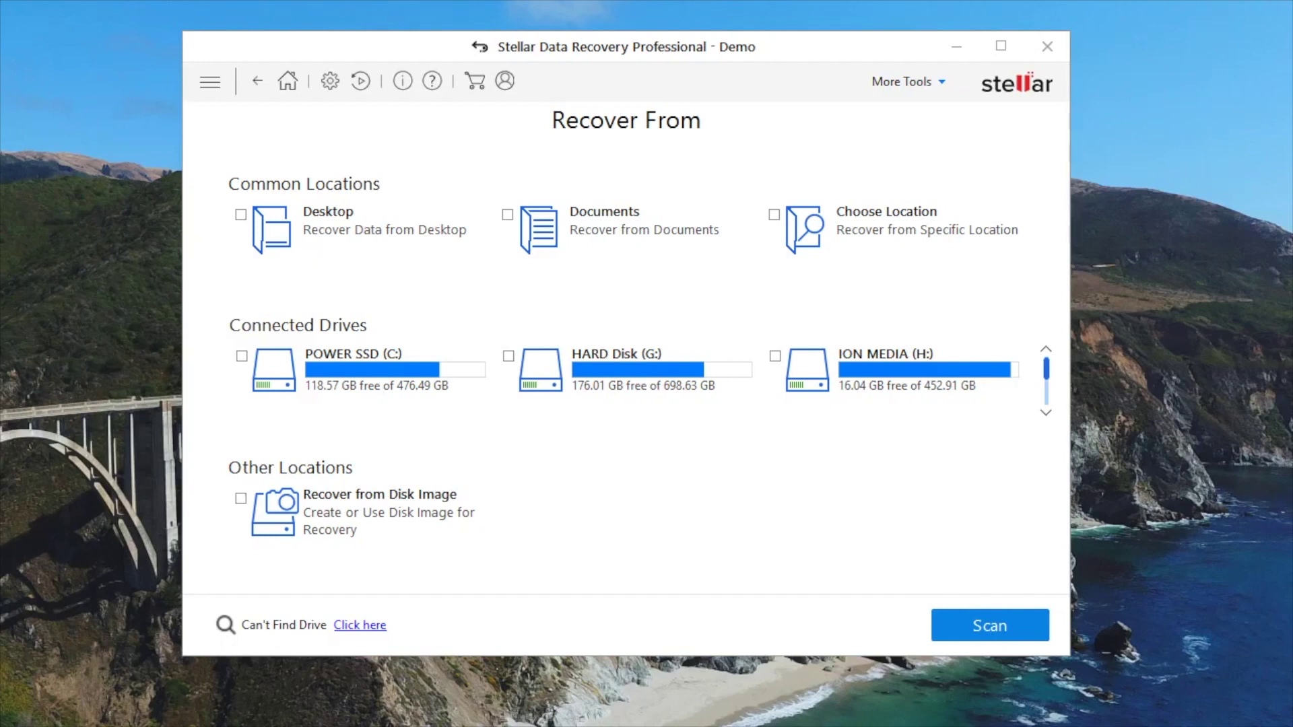
Tick Choose Location and browse to the Desktop folder under Quick access.
click(1045, 412)
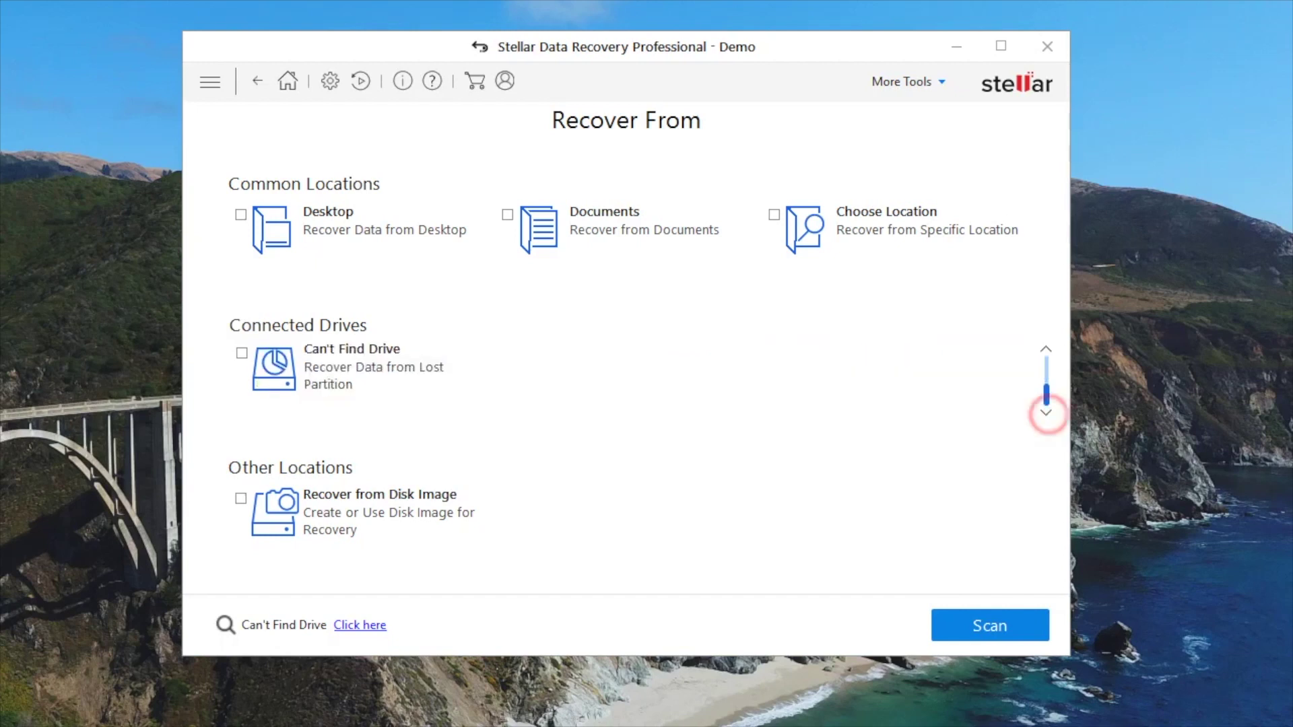
click(1045, 348)
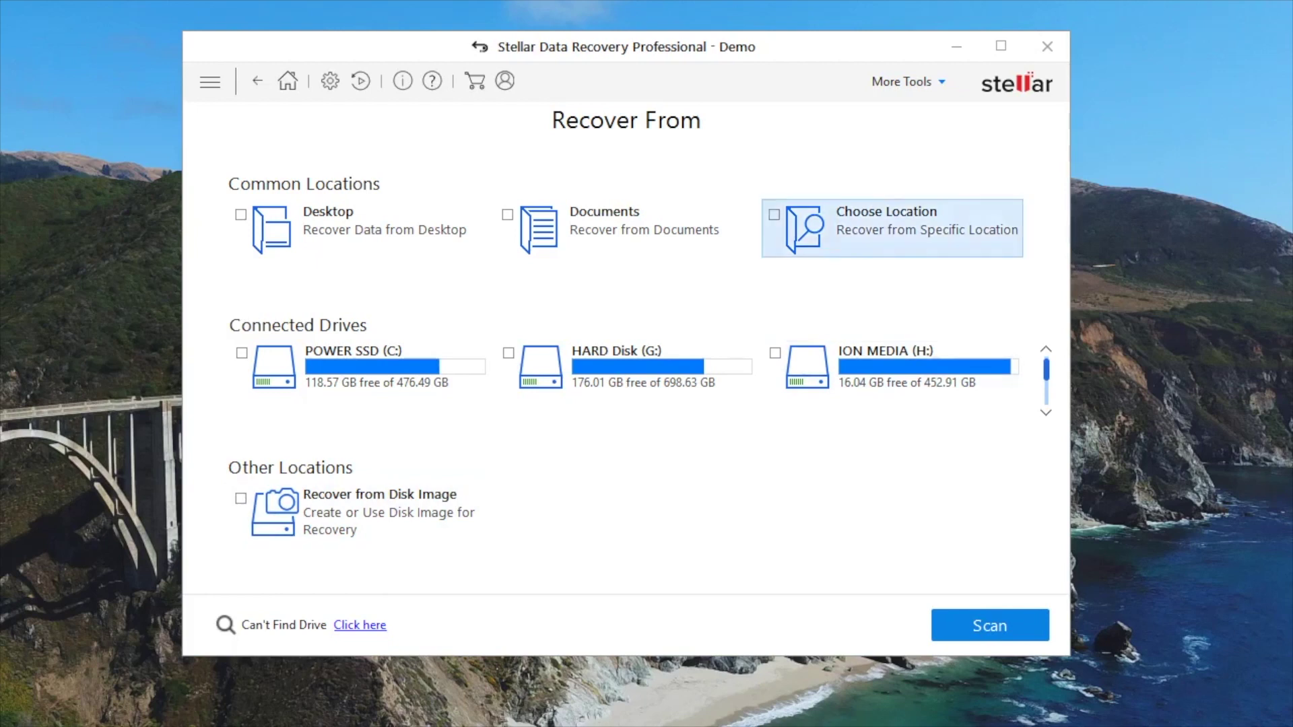
click(774, 214)
scroll(269, 269, up, 3)
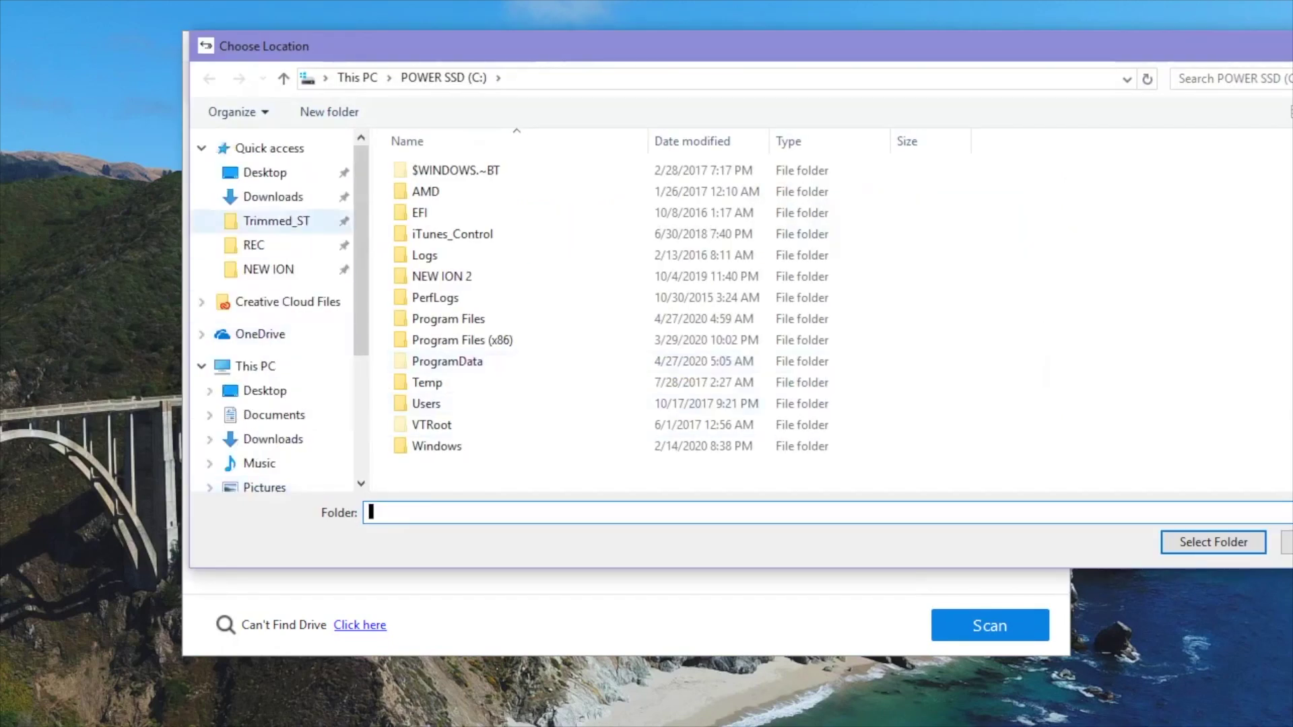
click(232, 172)
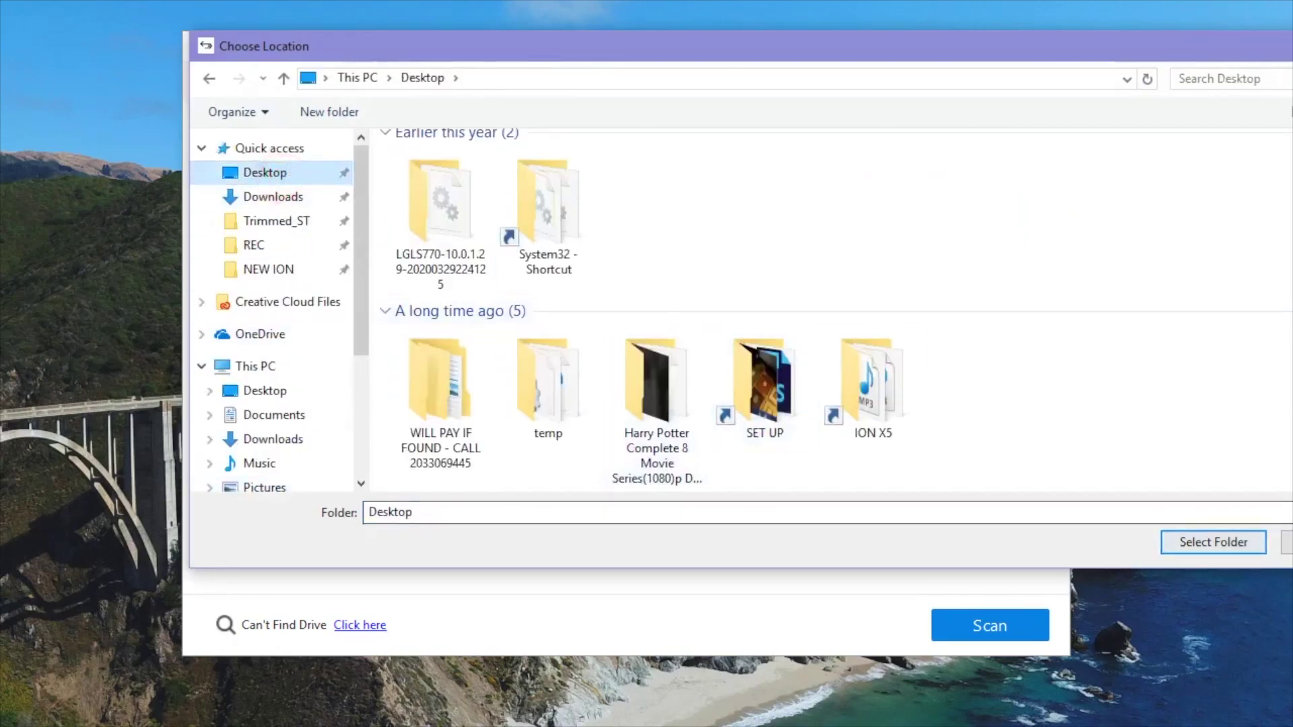
Dismiss the folder picker, select POWER SSD (C:), and leave Deep Scan switched off.
key(Return)
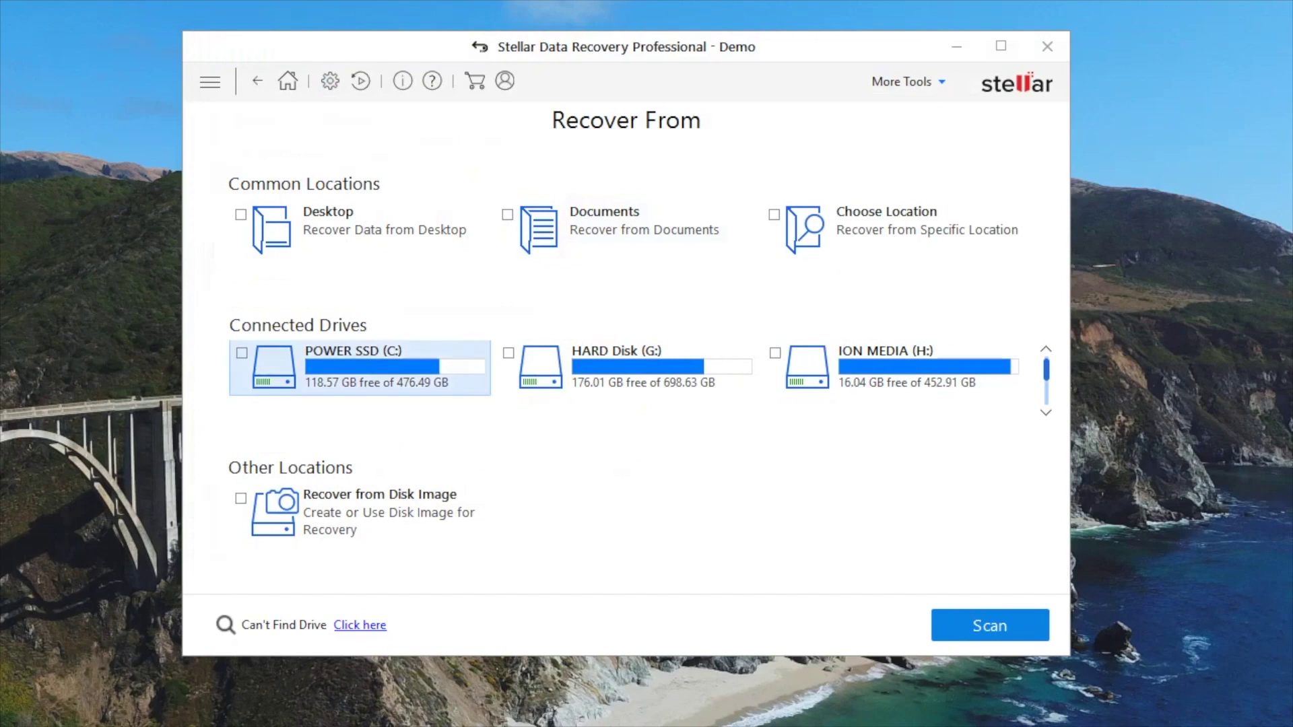
click(242, 352)
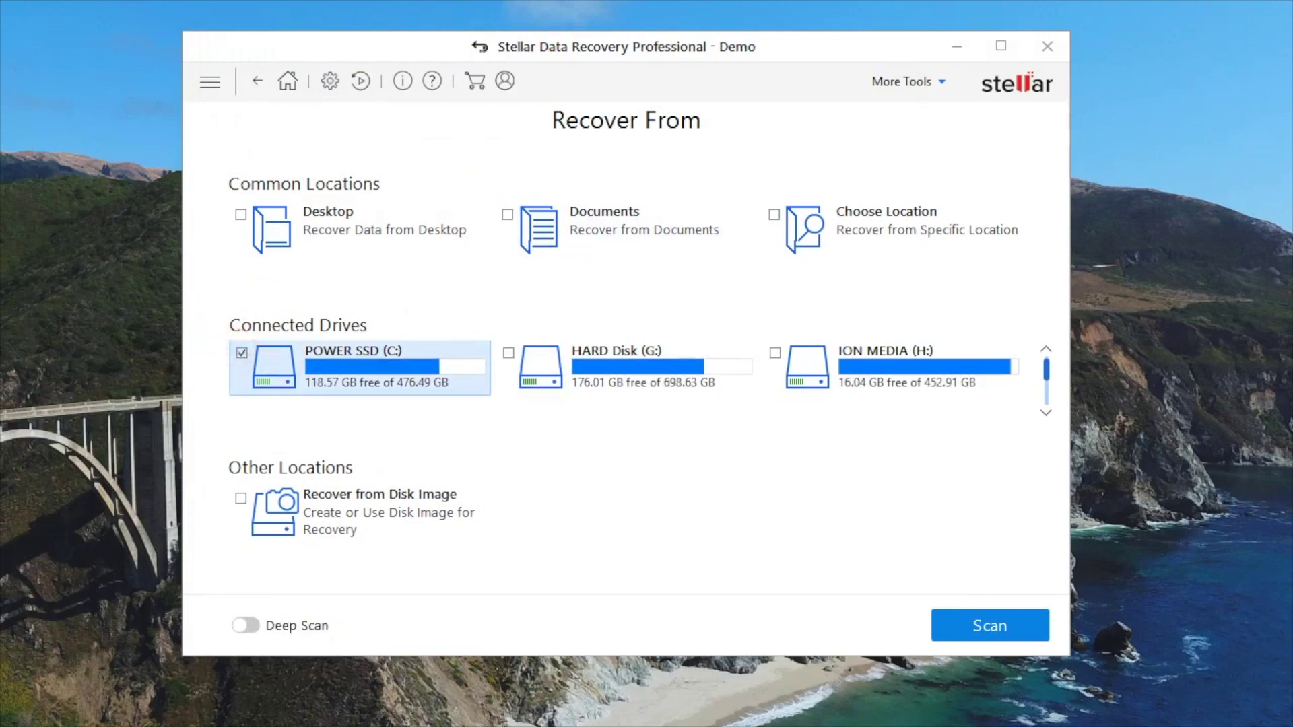
click(244, 624)
click(250, 626)
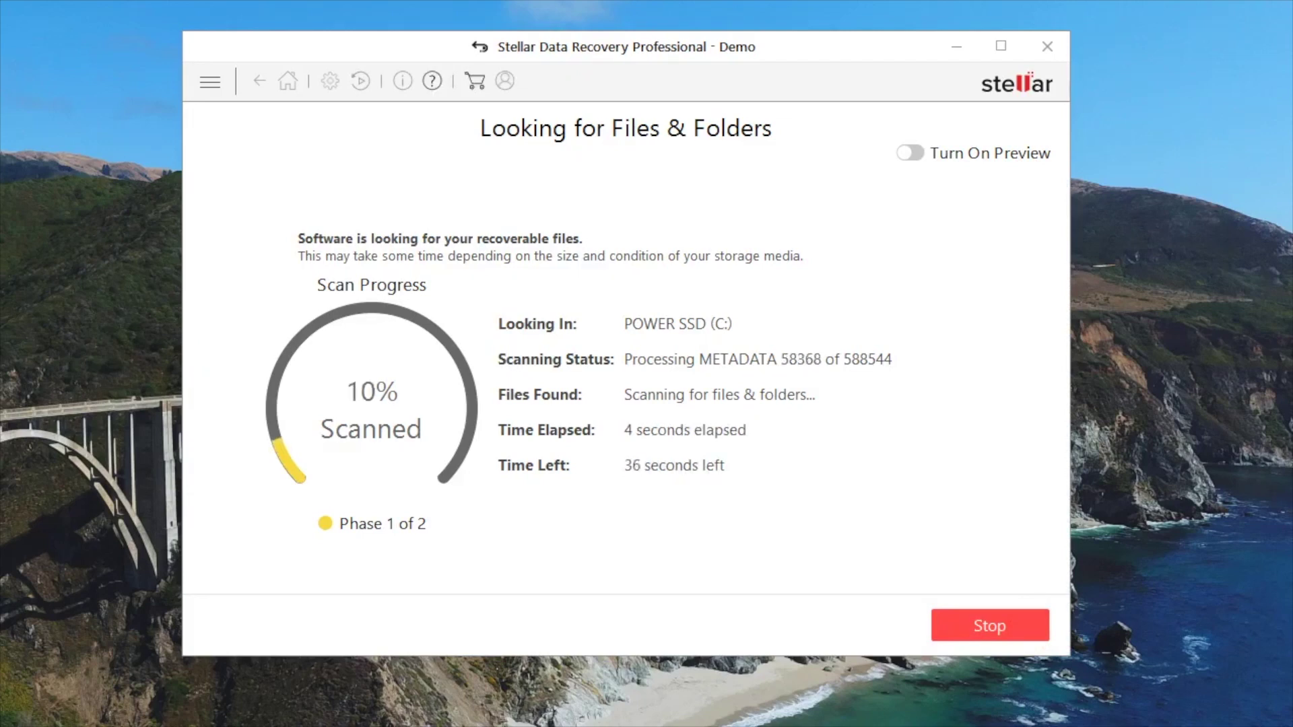
Switch on Turn On Preview while the POWER SSD (C:) scan is running.
click(903, 150)
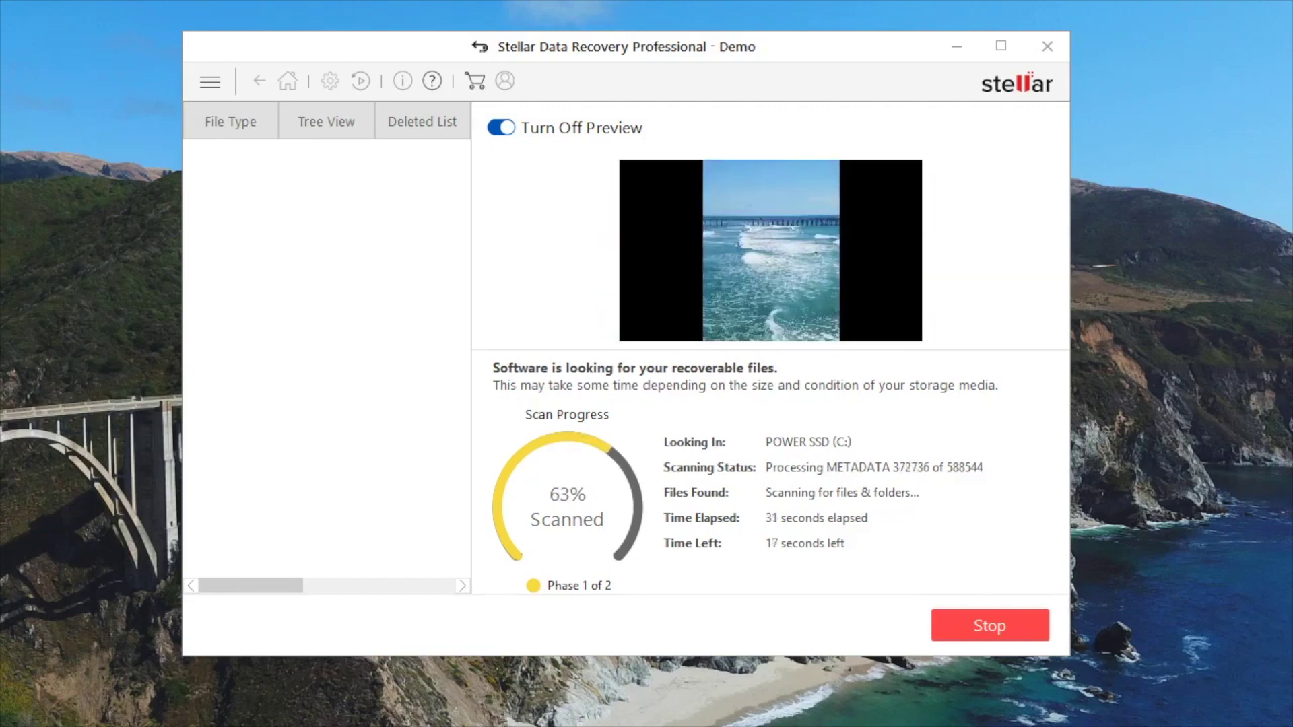
Keep the POWER SSD (C:) scan running to completion, then close the completion message.
click(1002, 614)
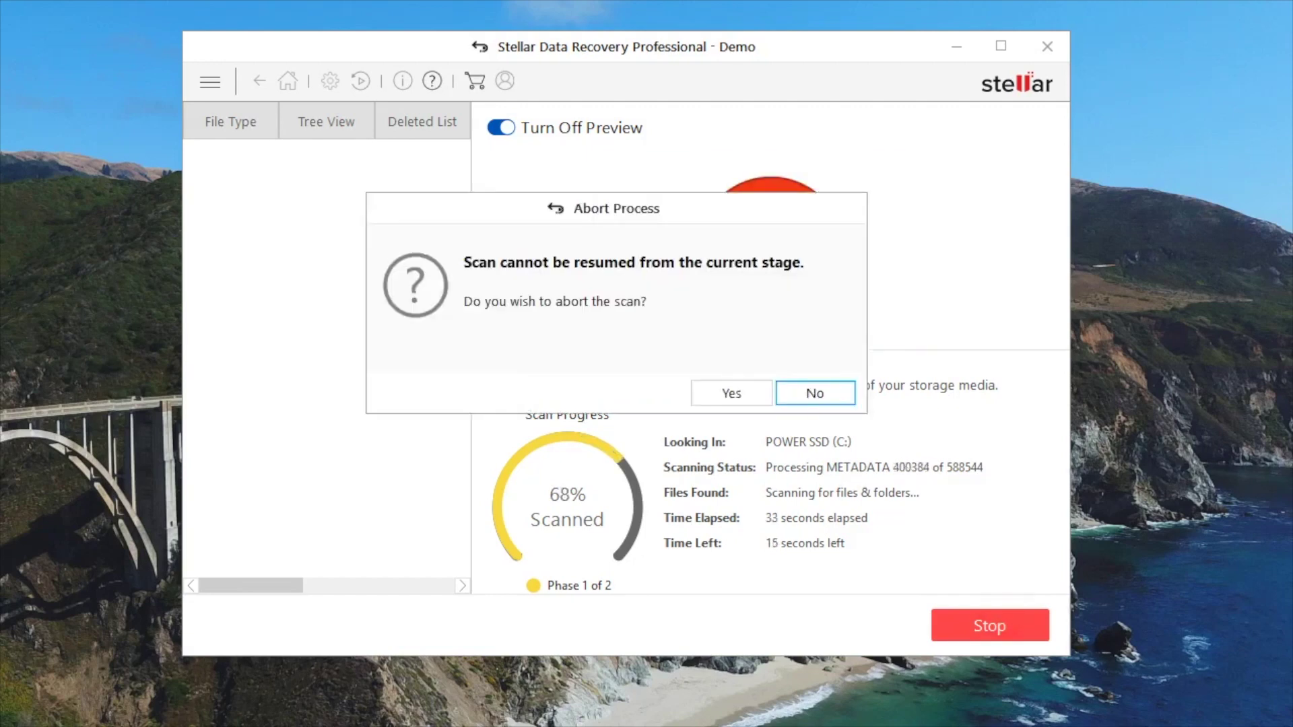
click(748, 405)
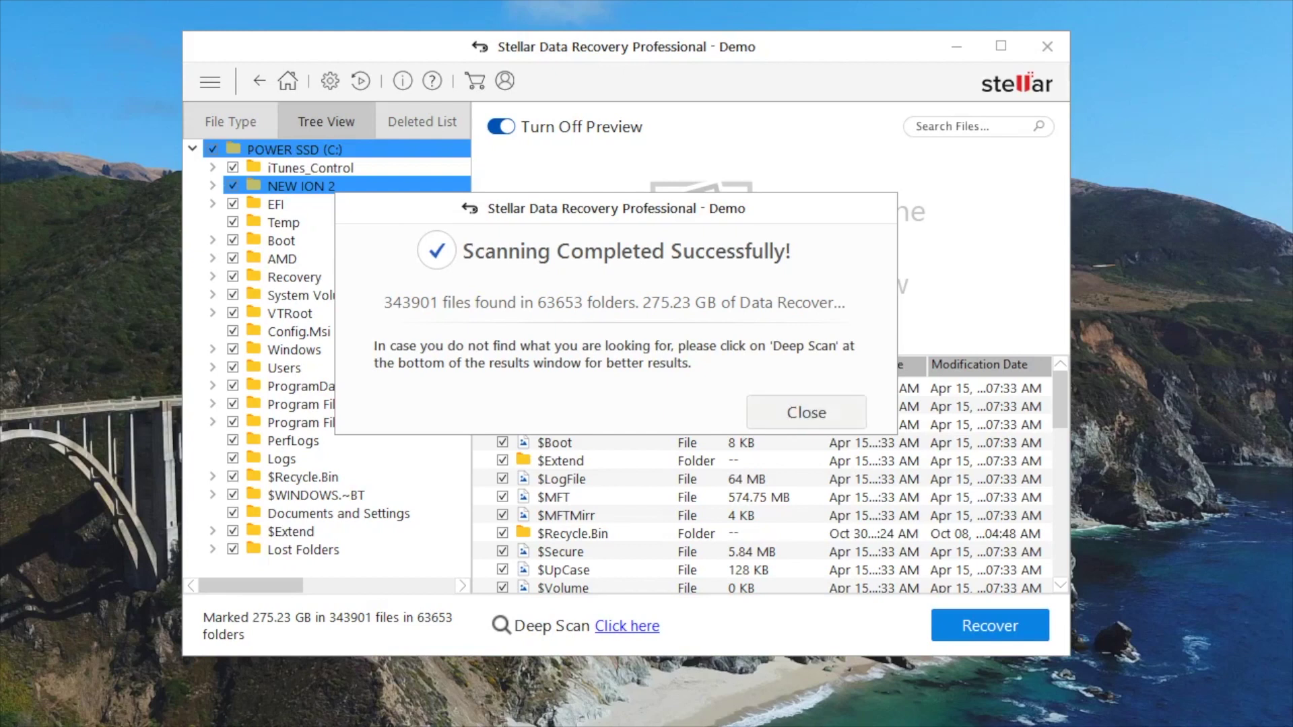
click(806, 412)
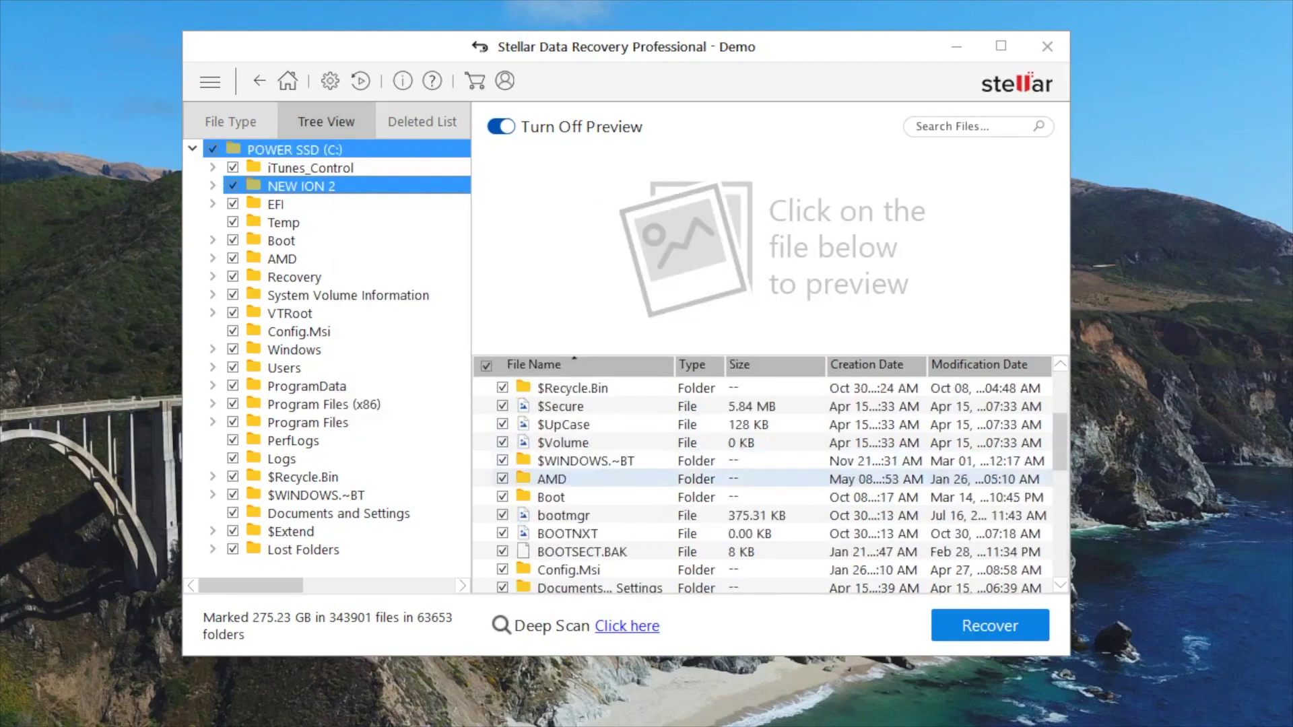
Open the SF drone folder under NEW ION 2 and preview DJI_0005.MP4.
click(330, 168)
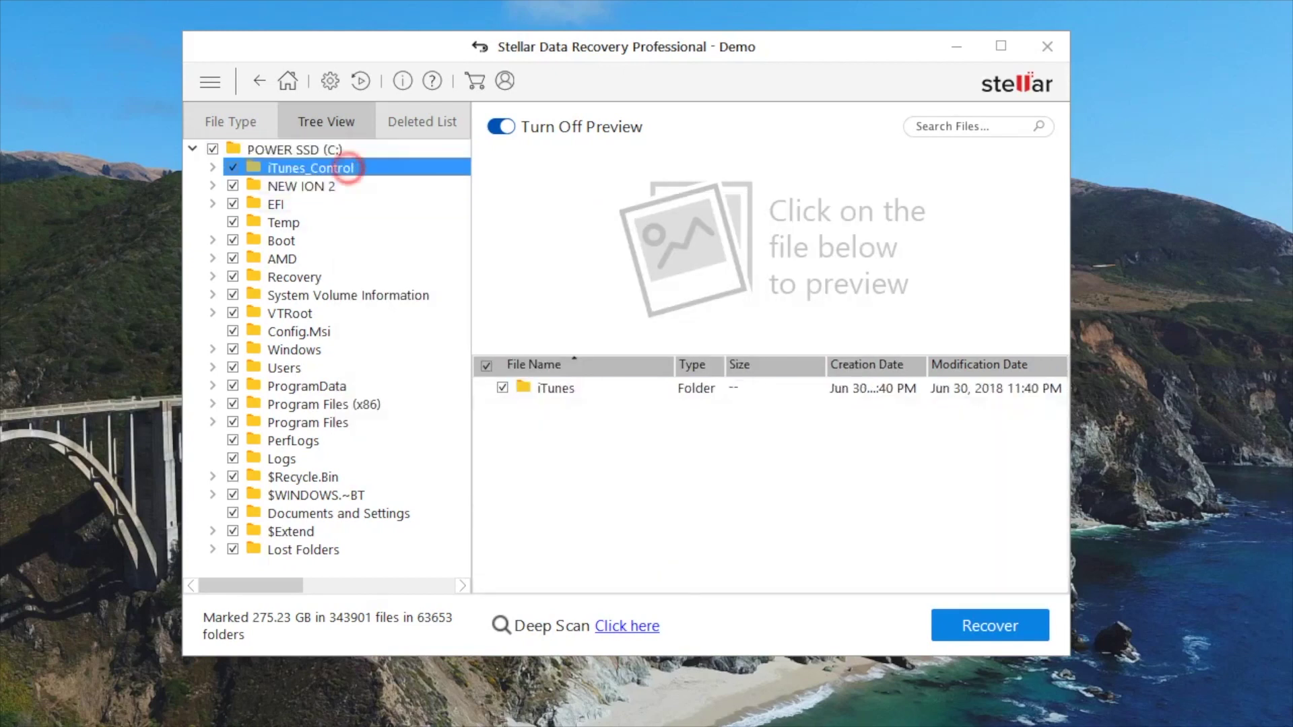
click(334, 186)
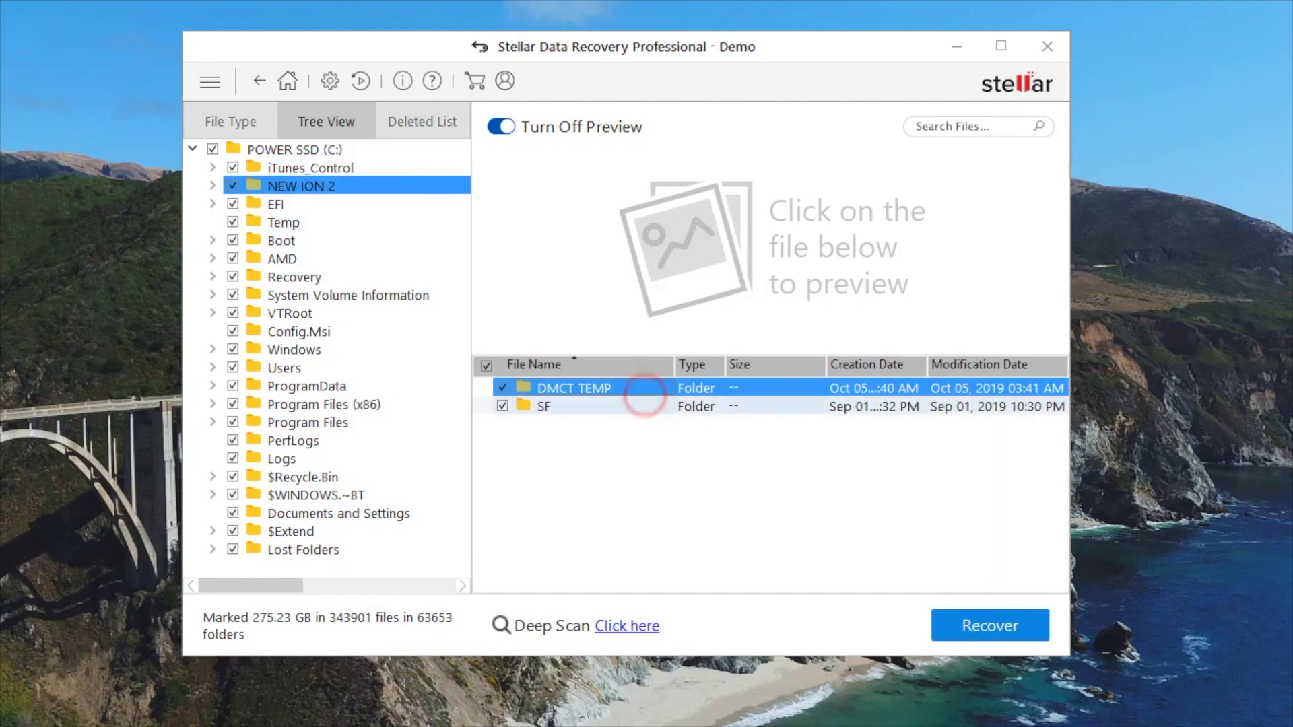
double_click(687, 406)
click(577, 443)
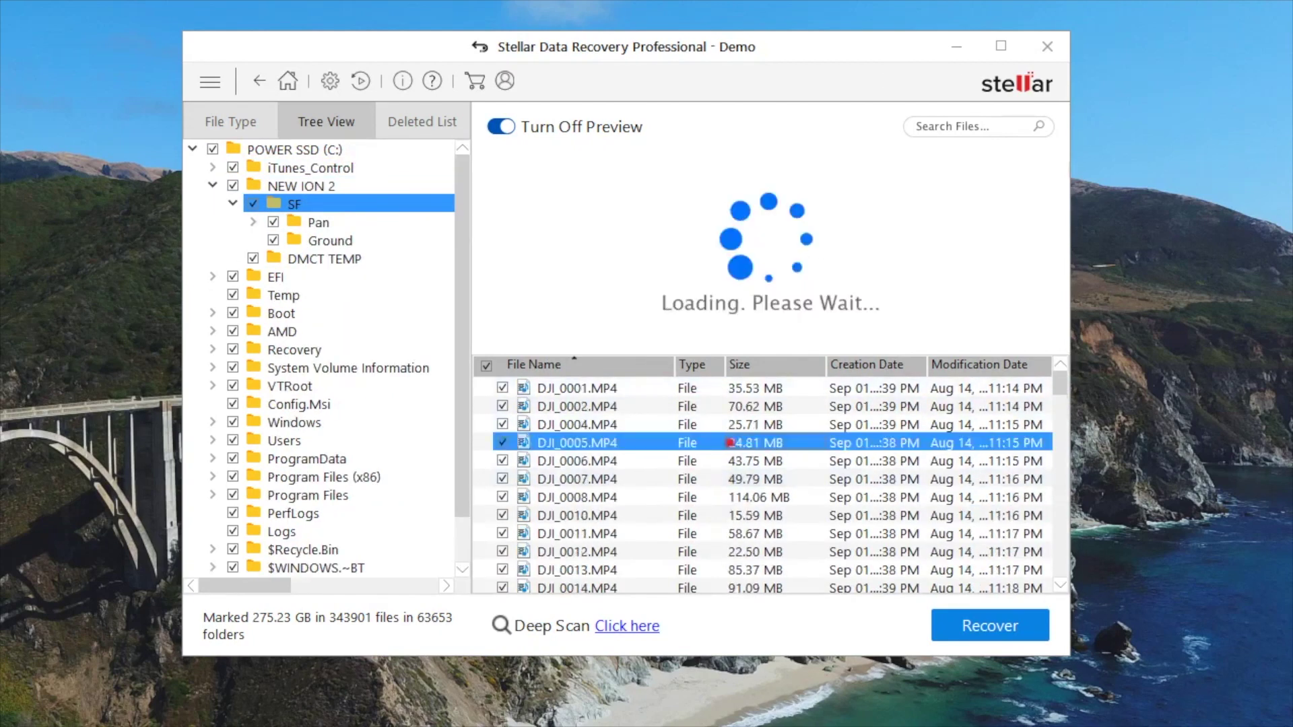
key(Return)
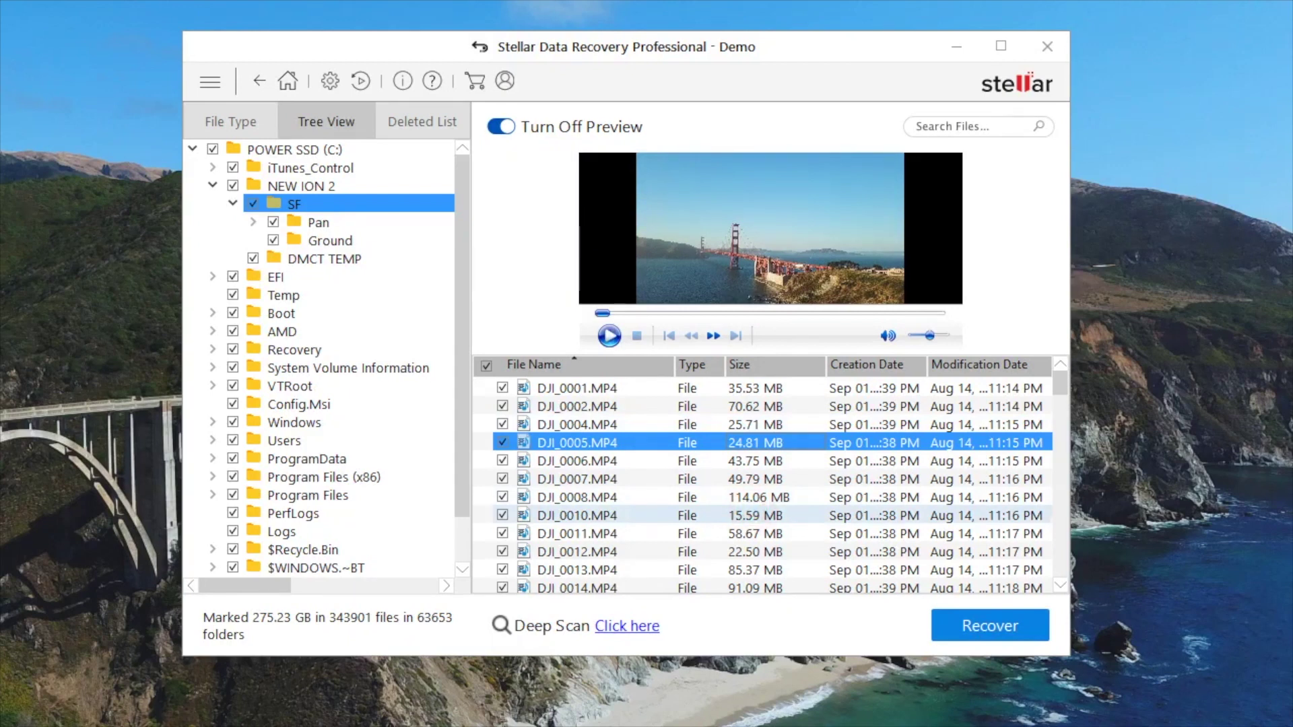
scroll(760, 515, down, 3)
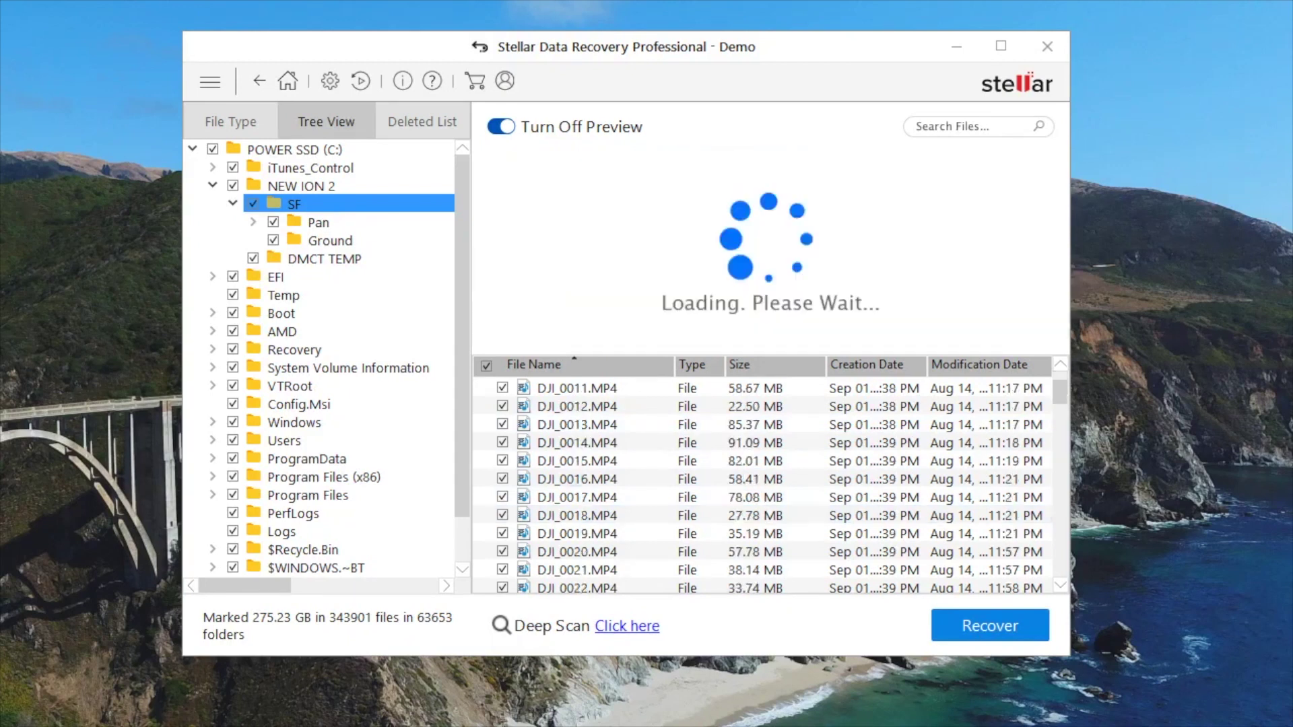
click(750, 348)
Preview DJI_0180.MP4 and stop the partial-preview notice from showing again.
scroll(788, 486, down, 20)
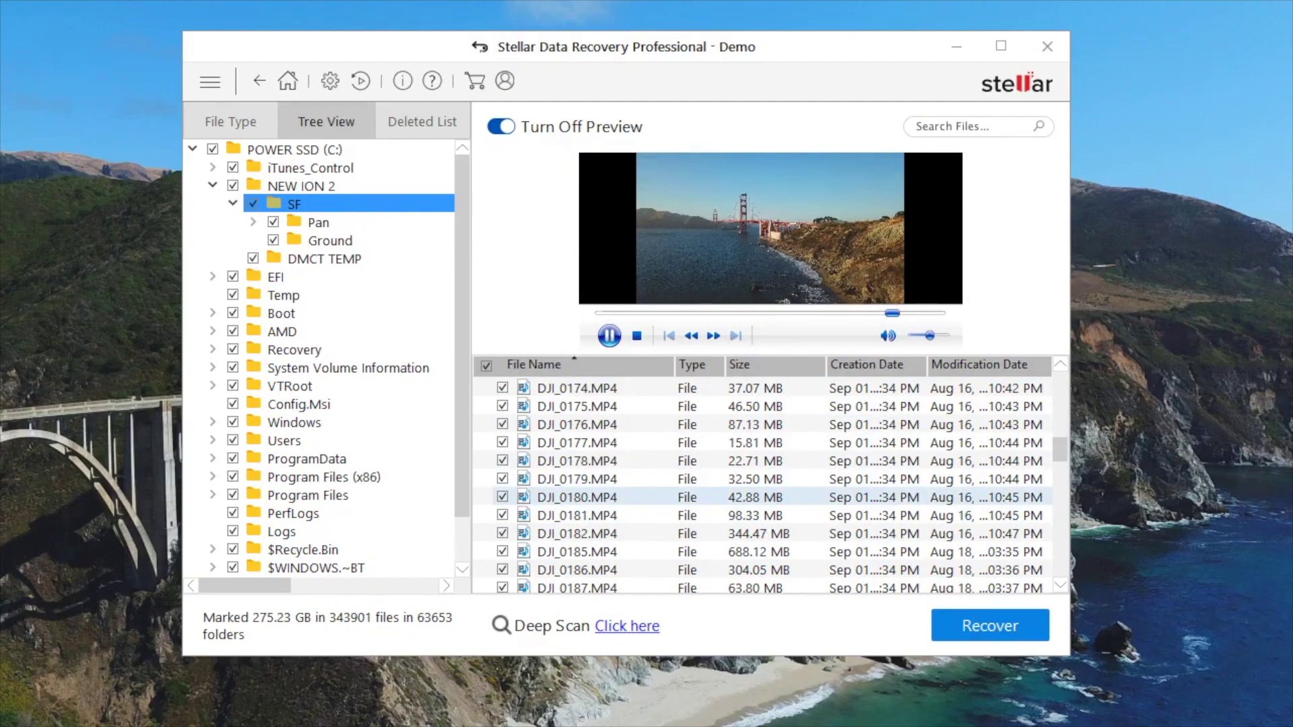
click(577, 497)
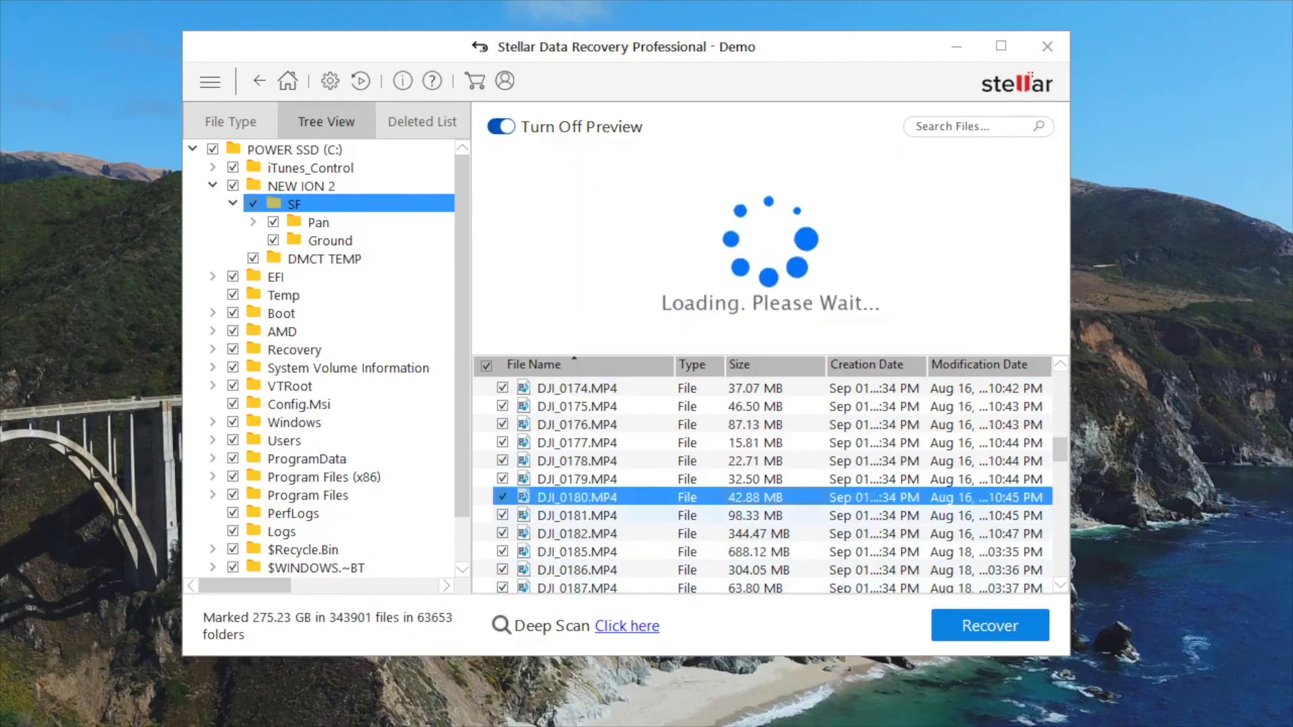
click(587, 313)
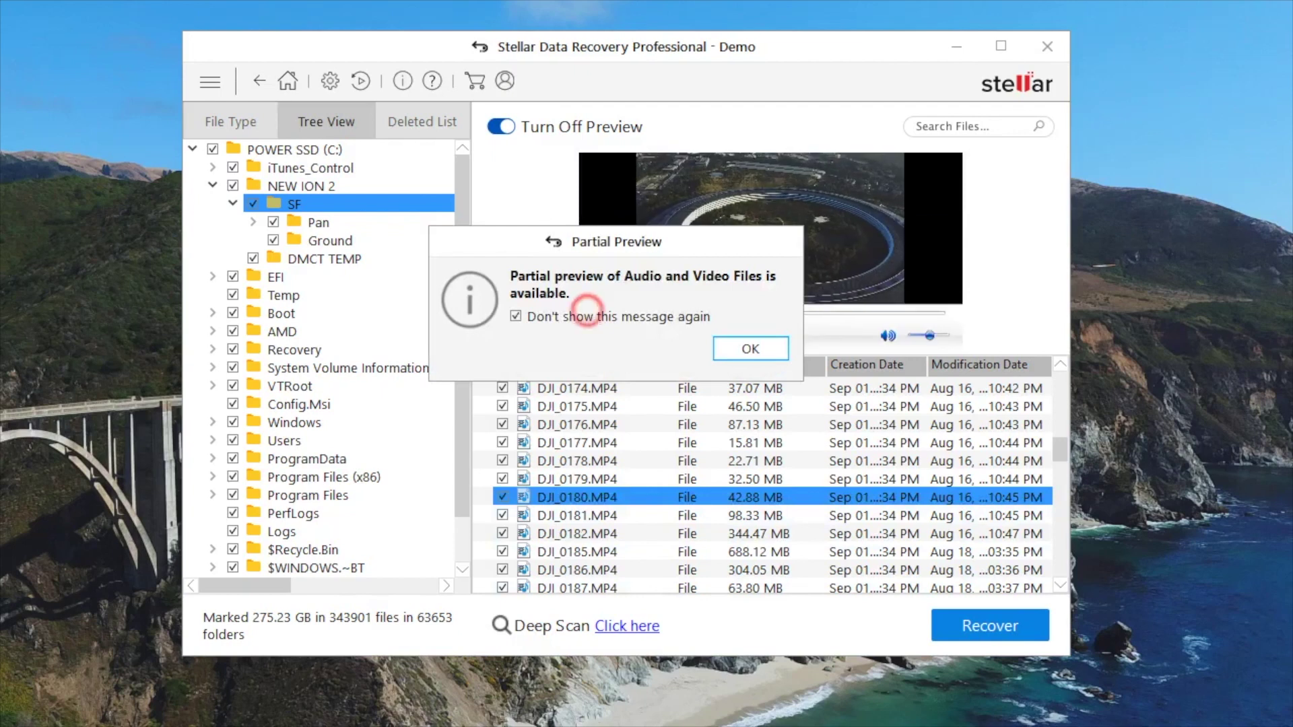
click(739, 349)
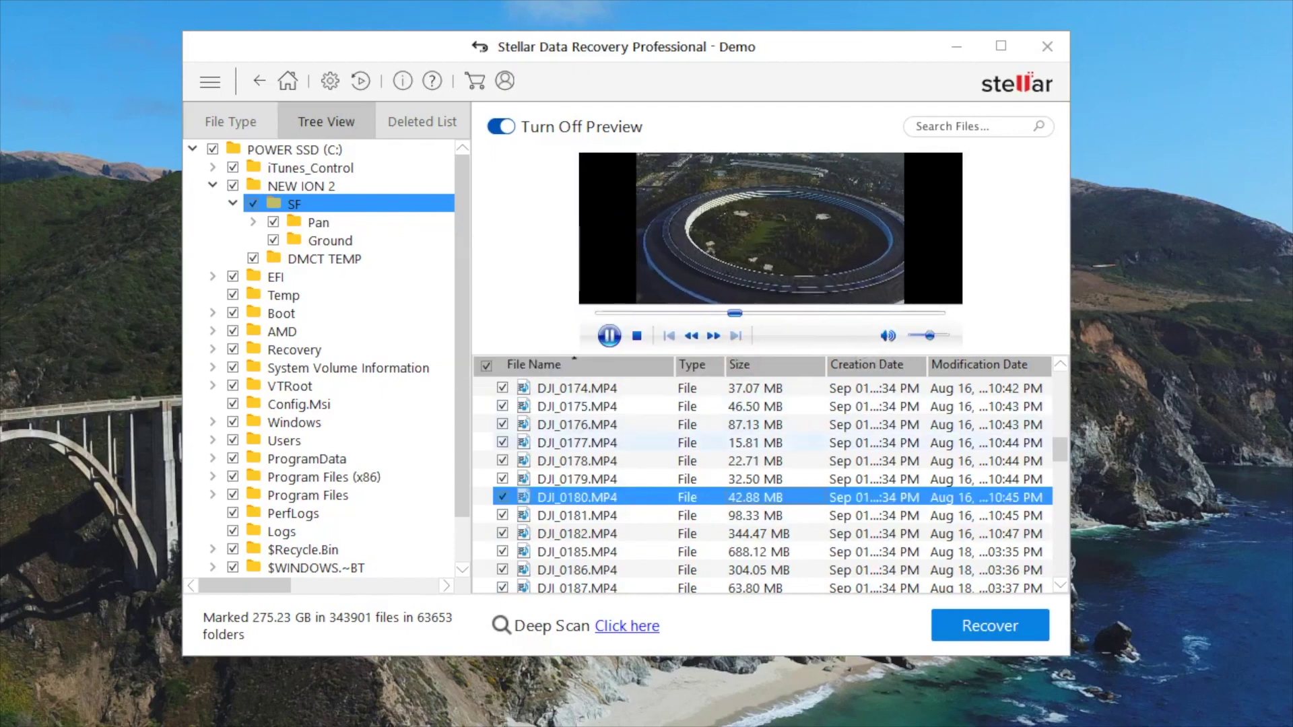
scroll(317, 330, down, 1)
scroll(317, 330, up, 1)
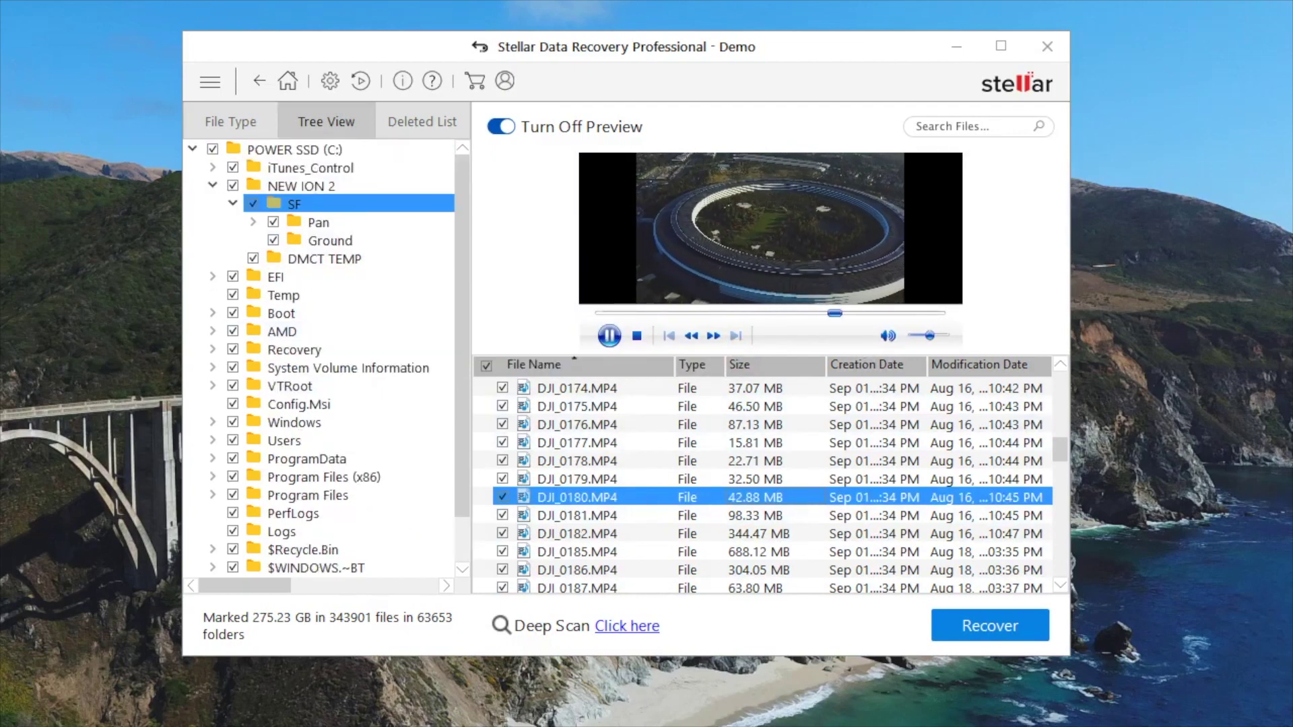
Preview DJI_0002.MP4 in the Ground subfolder, then show the iTunes_Control folder.
click(353, 239)
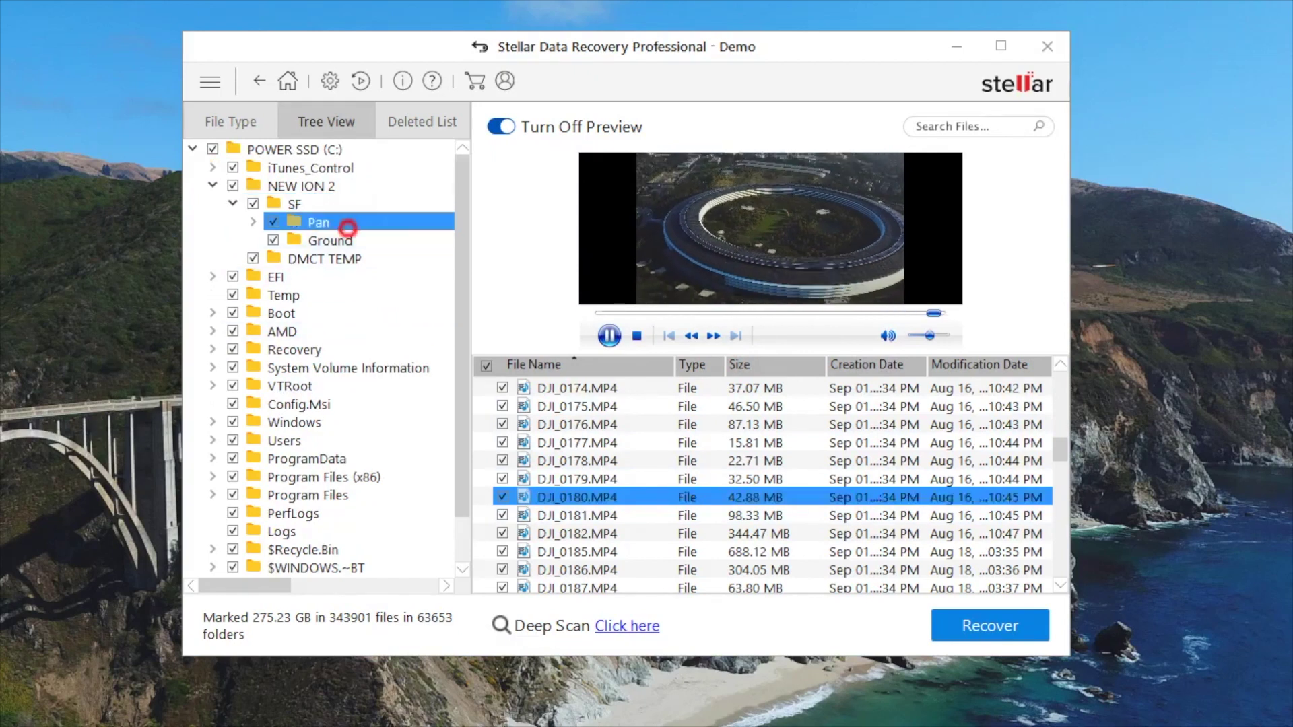
click(667, 442)
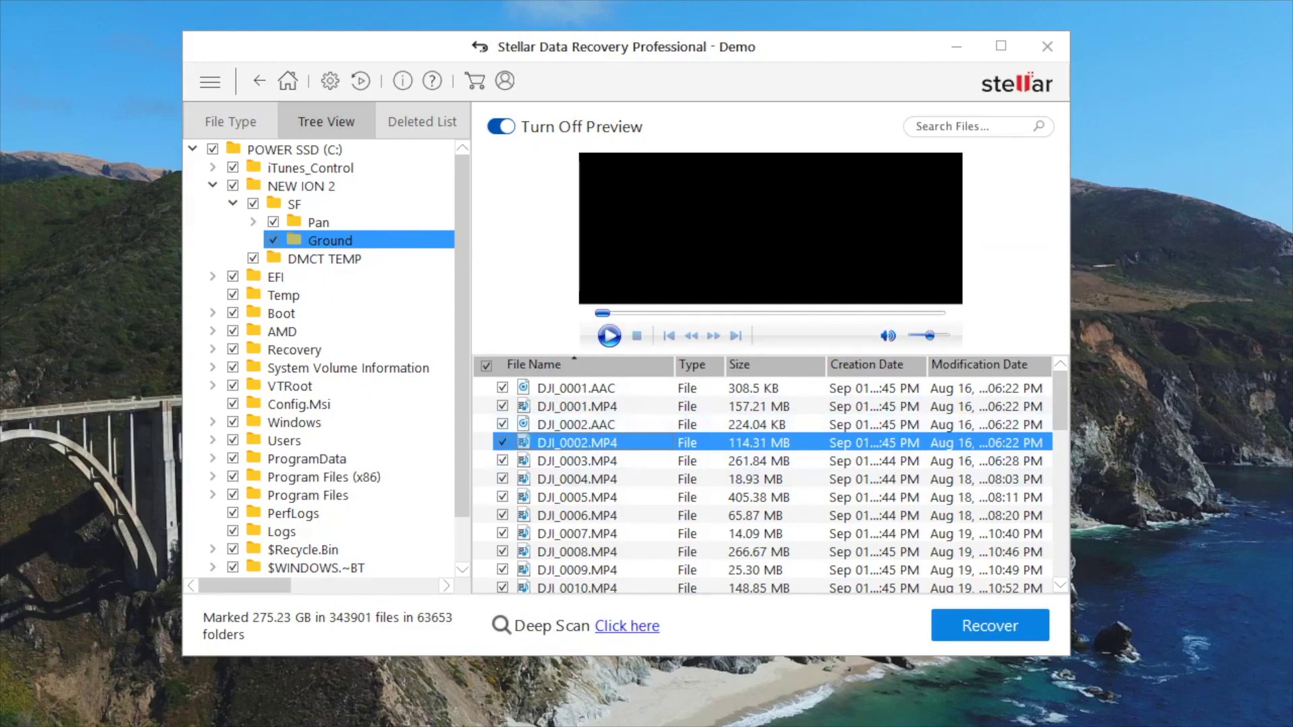
click(310, 168)
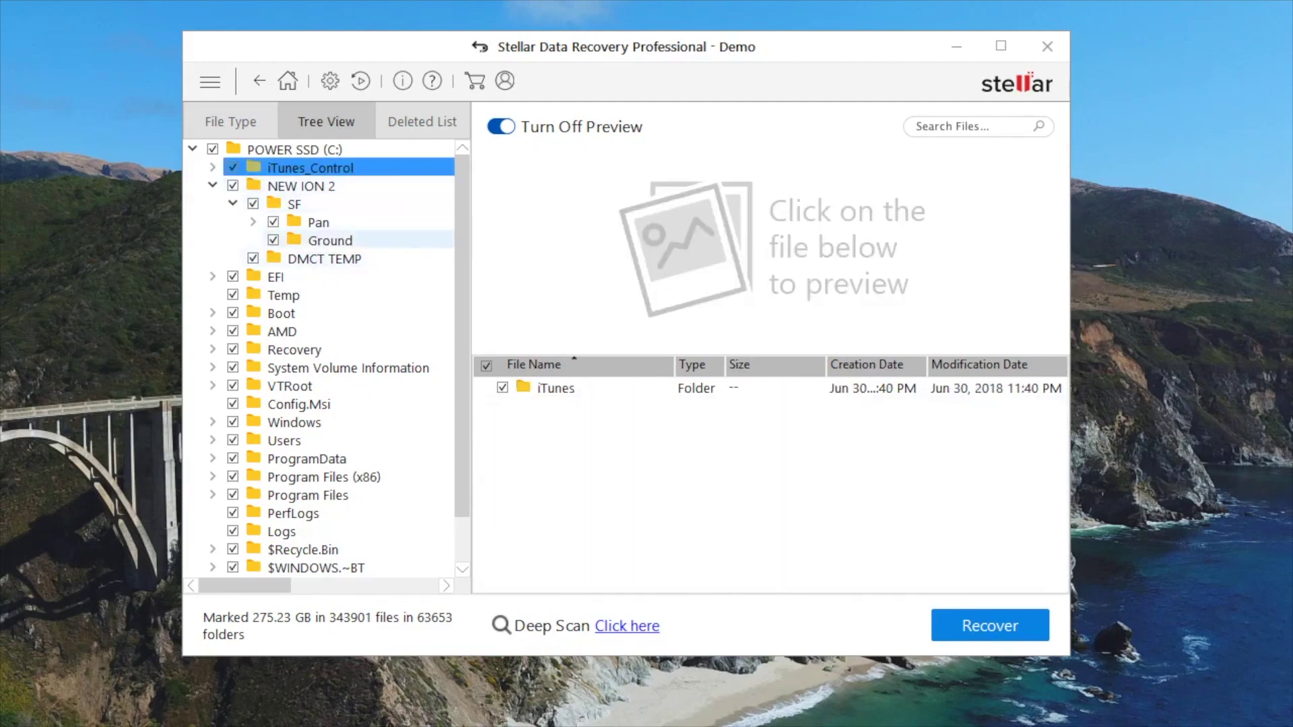
Browse the NEW ION 2, Temp, Recovery, AMD, VTRoot and HarddiskVolume2 folders.
click(303, 186)
click(283, 295)
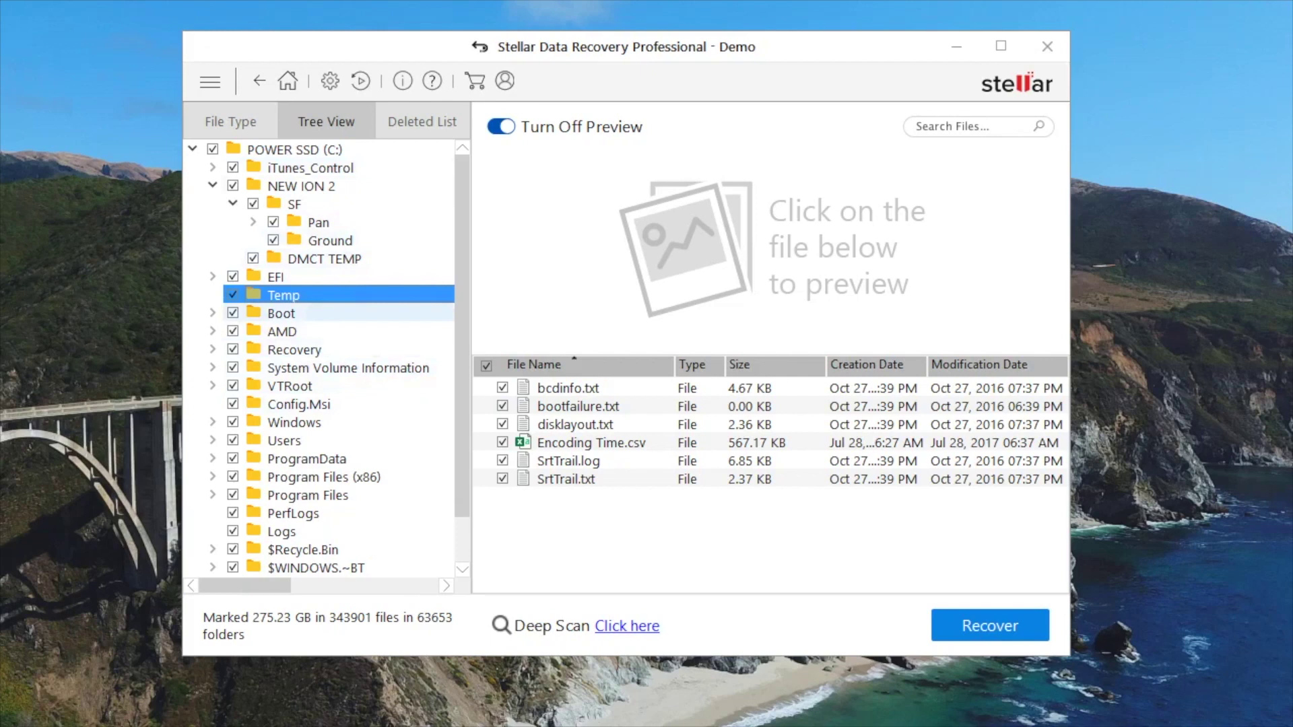
click(347, 348)
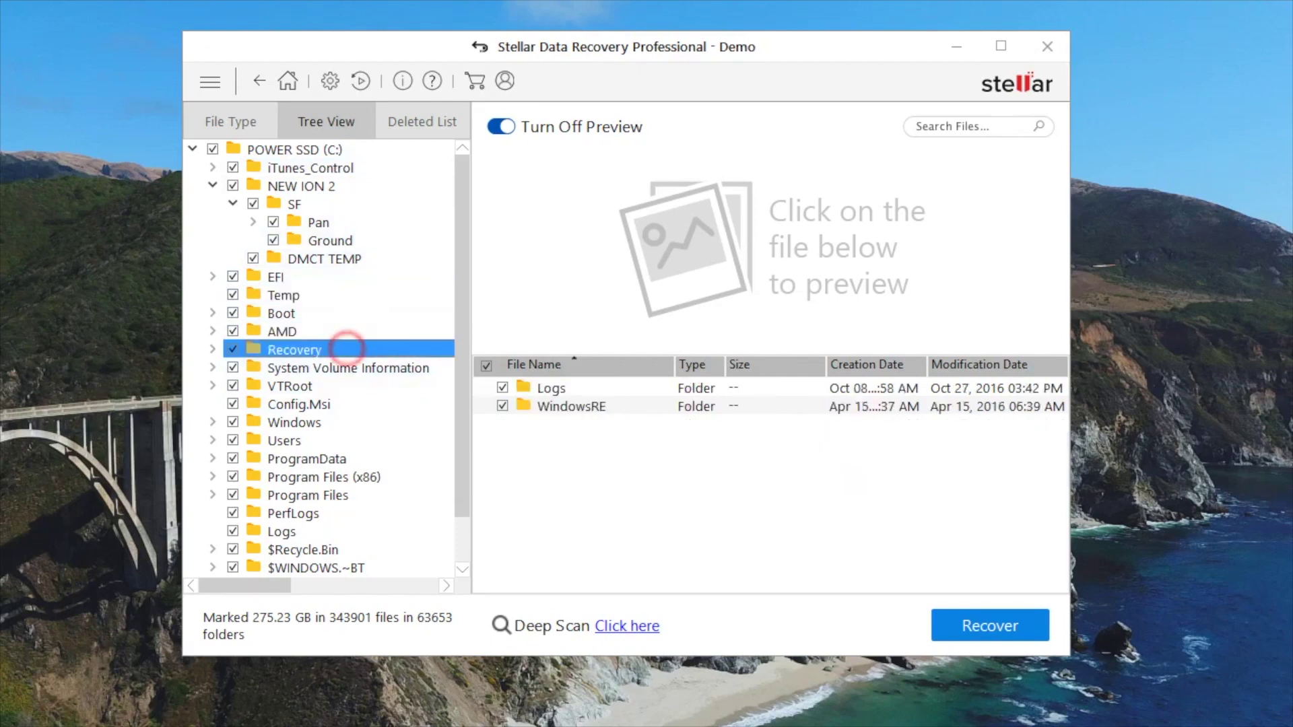
click(340, 332)
click(341, 381)
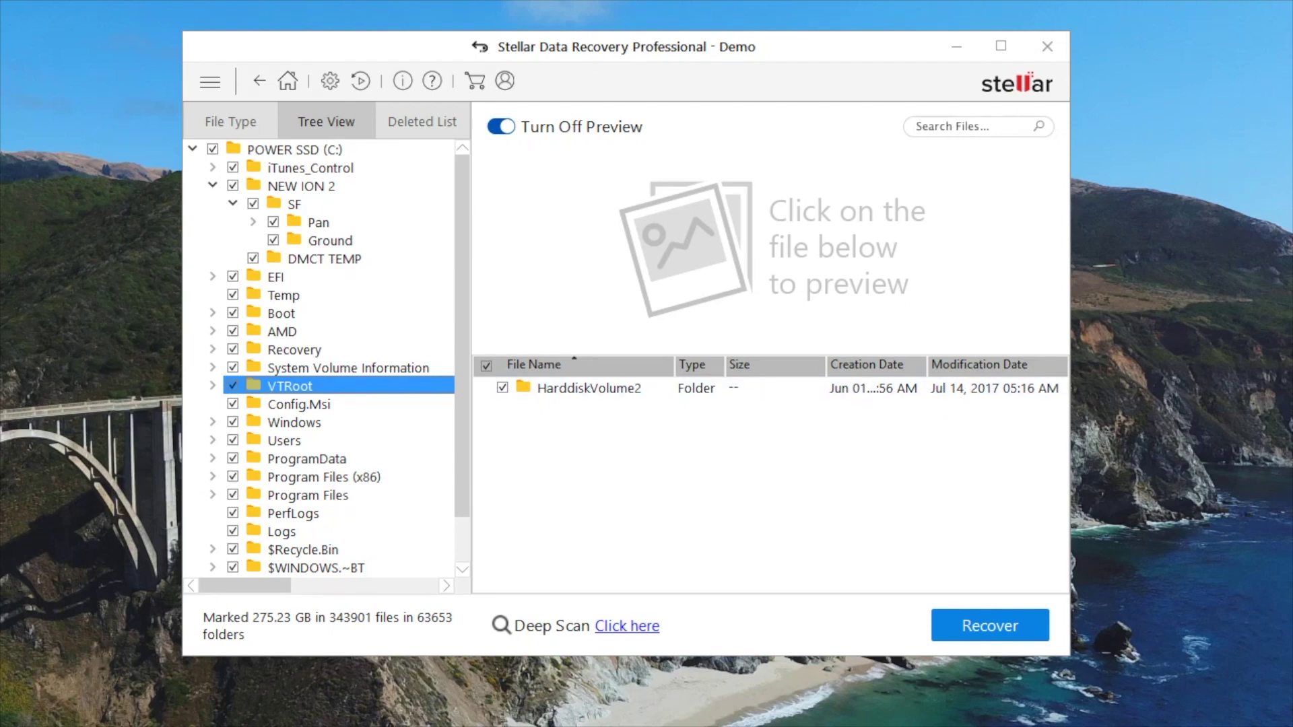
click(642, 389)
Return to SF under NEW ION 2 > Pan and preview DJI_0005.MP4.
click(322, 202)
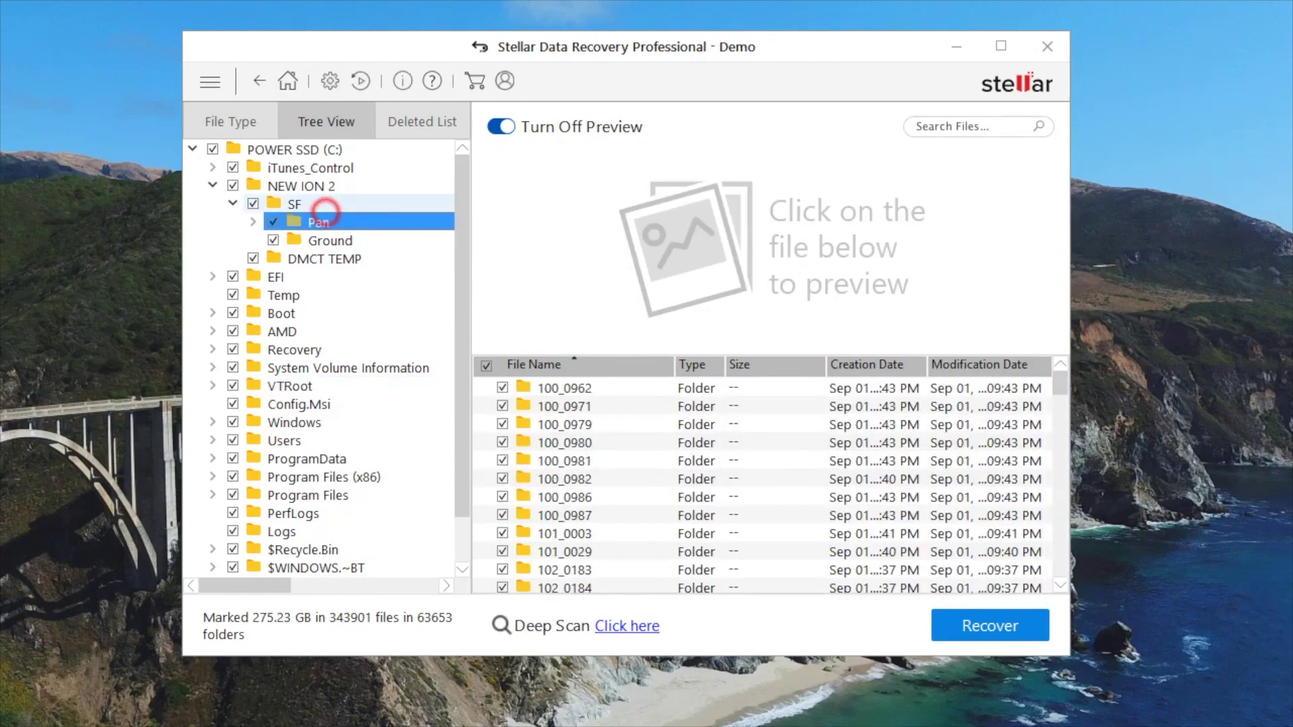
click(322, 186)
click(356, 222)
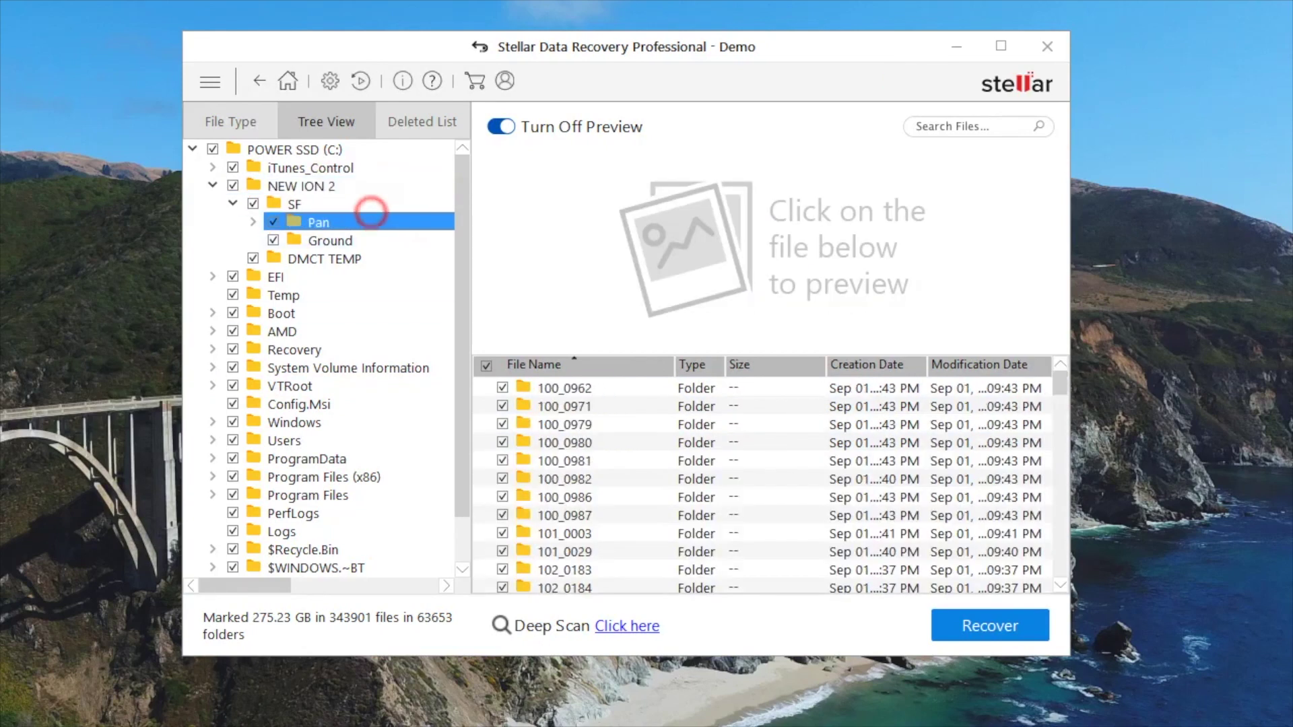
click(294, 203)
click(577, 442)
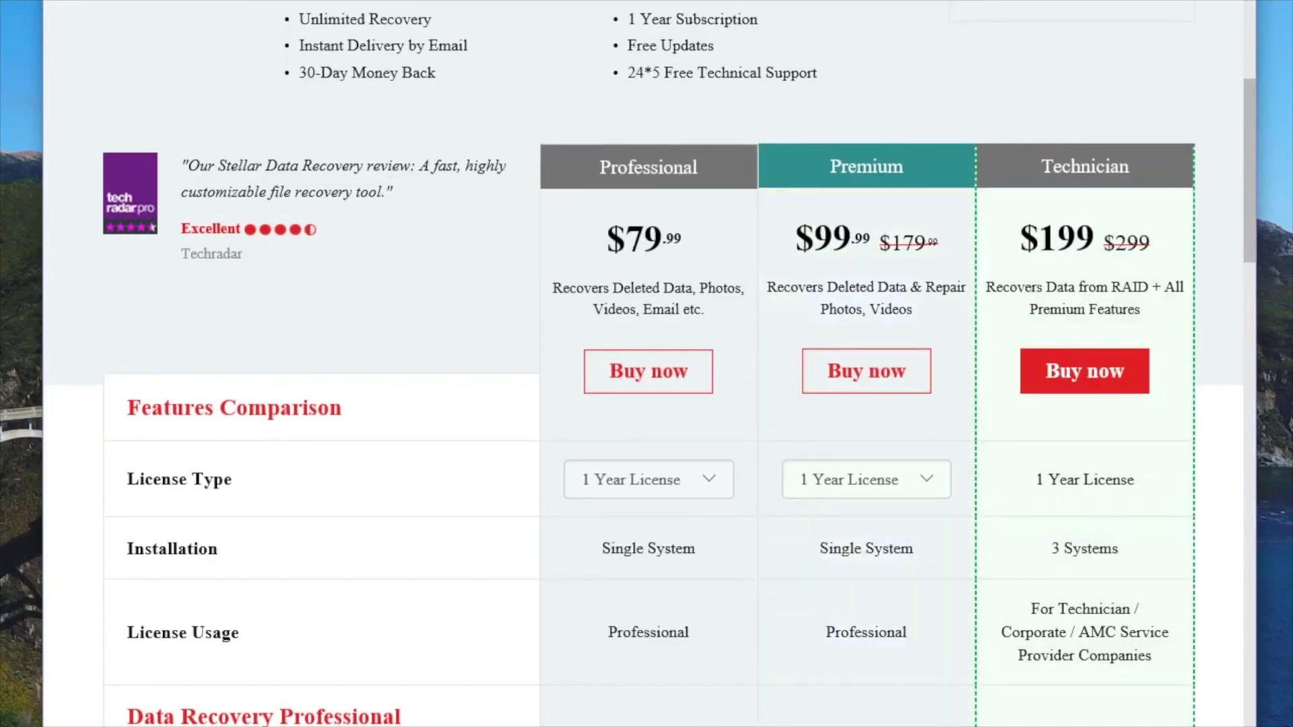
Scroll the pricing page to compare Professional ($79.99), Premium ($99.99) and Technician ($199) features.
scroll(648, 404, down, 8)
scroll(648, 404, up, 8)
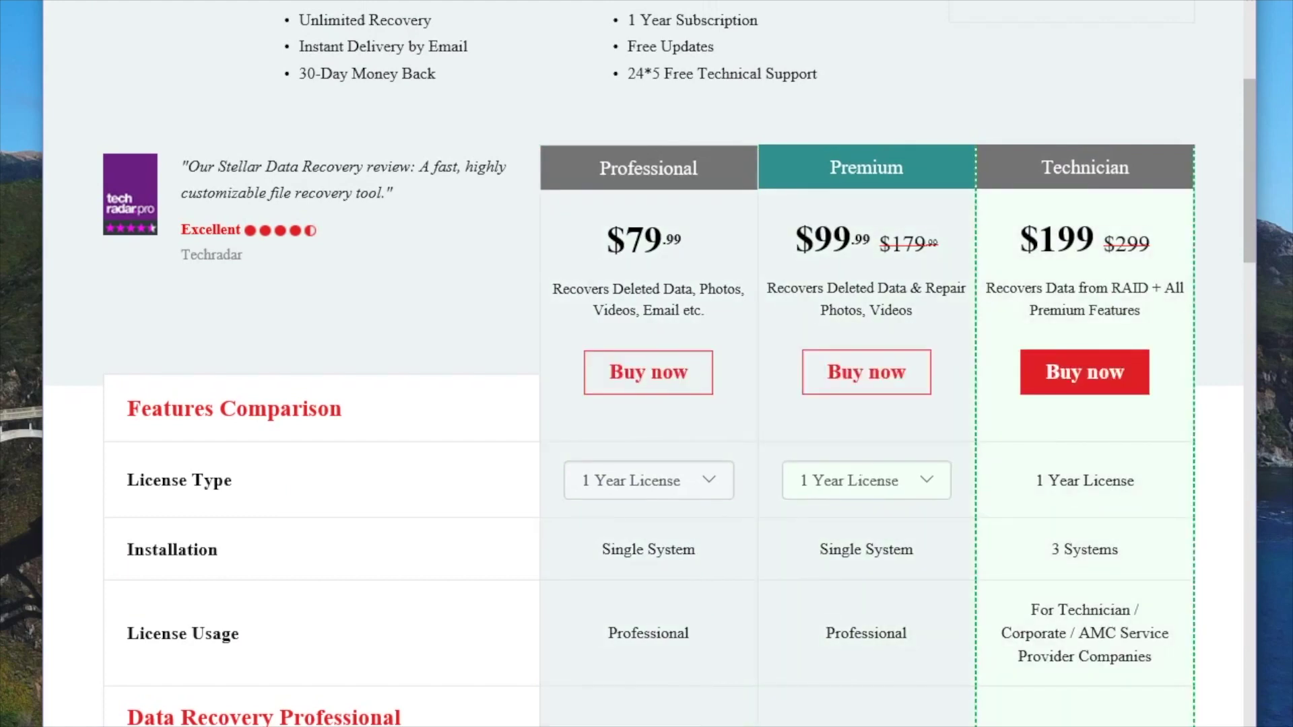
scroll(866, 363, down, 20)
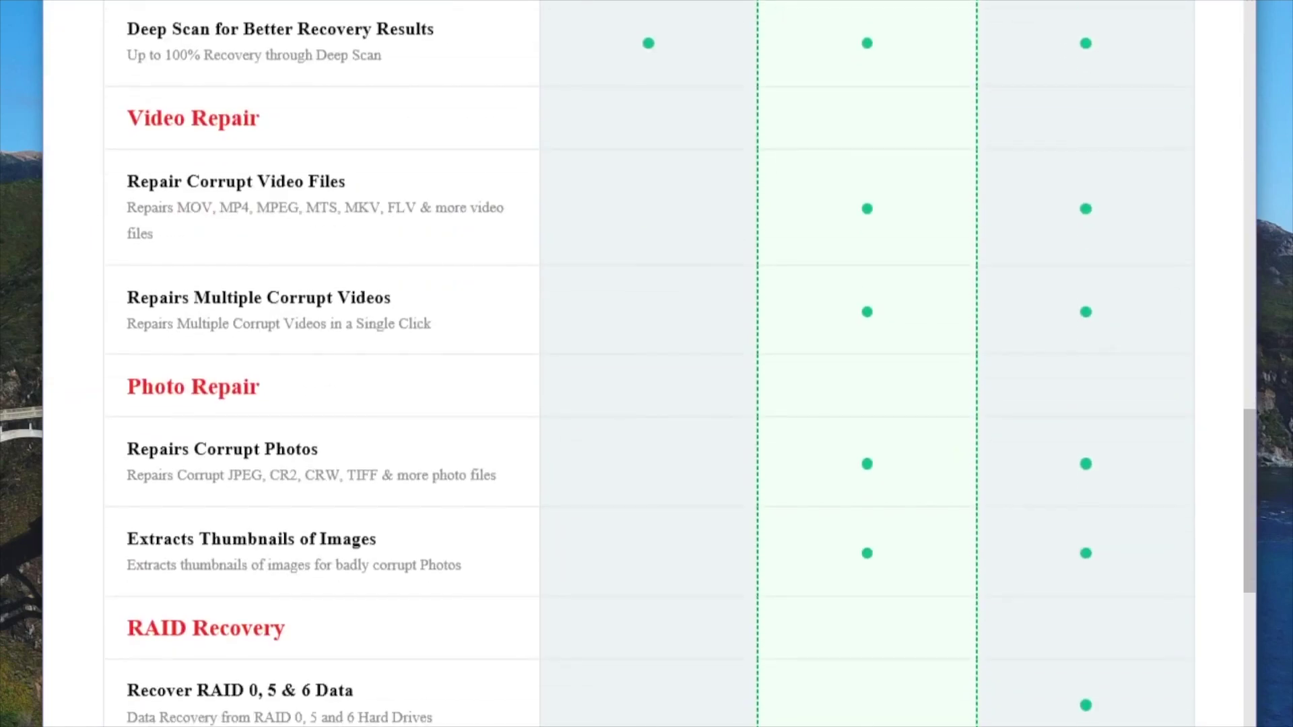
scroll(680, 364, up, 15)
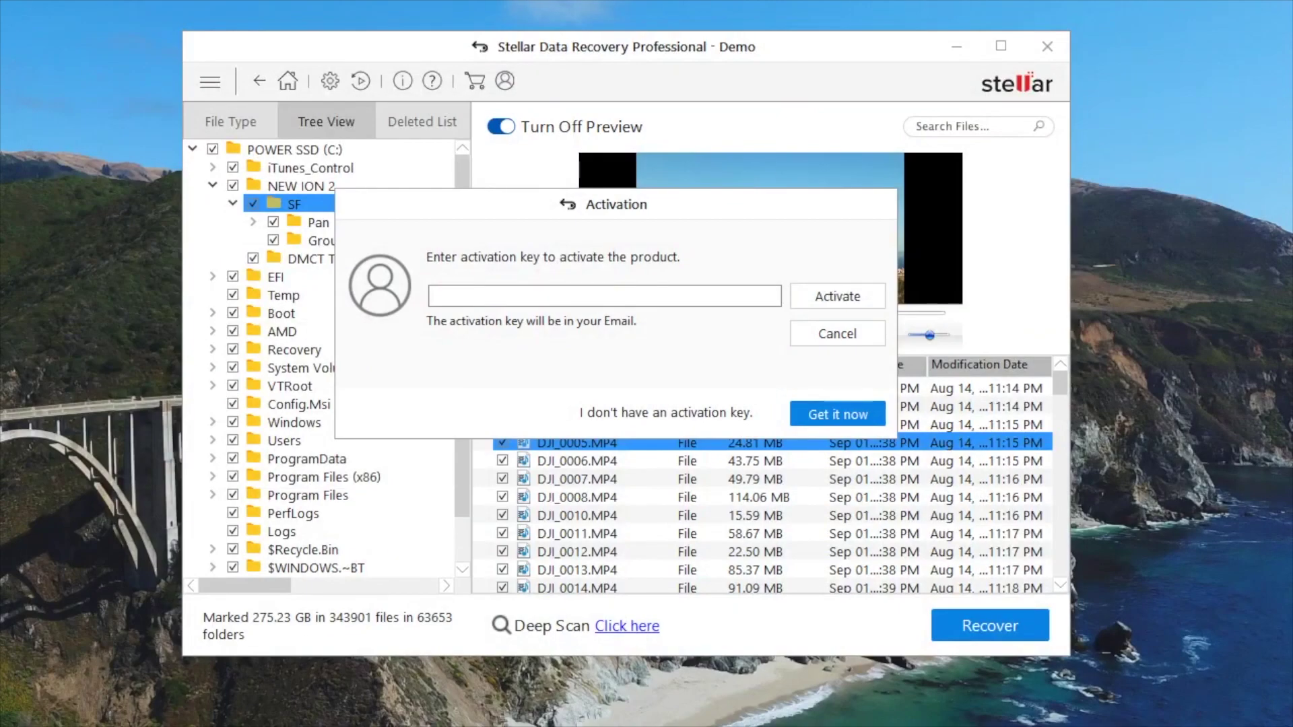
Cancel the Activation dialog and scroll the SF folder's DJI video list down and back up.
click(873, 325)
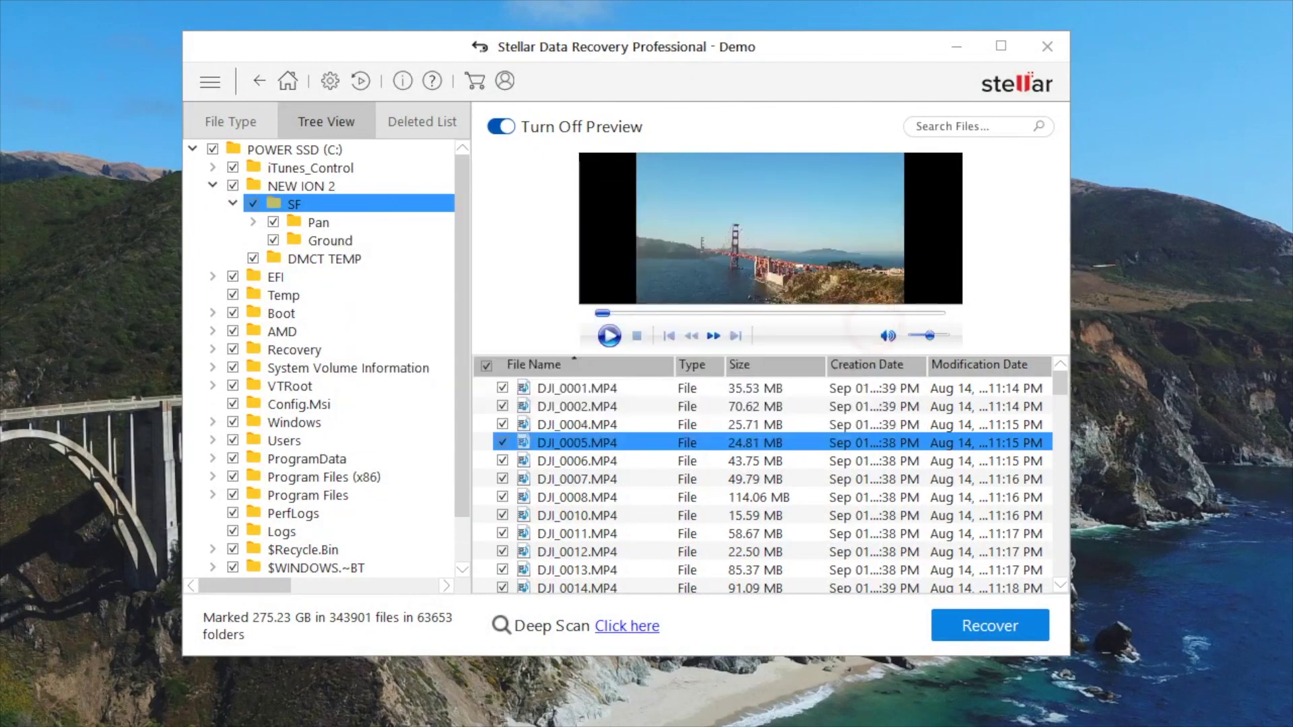
scroll(768, 479, down, 20)
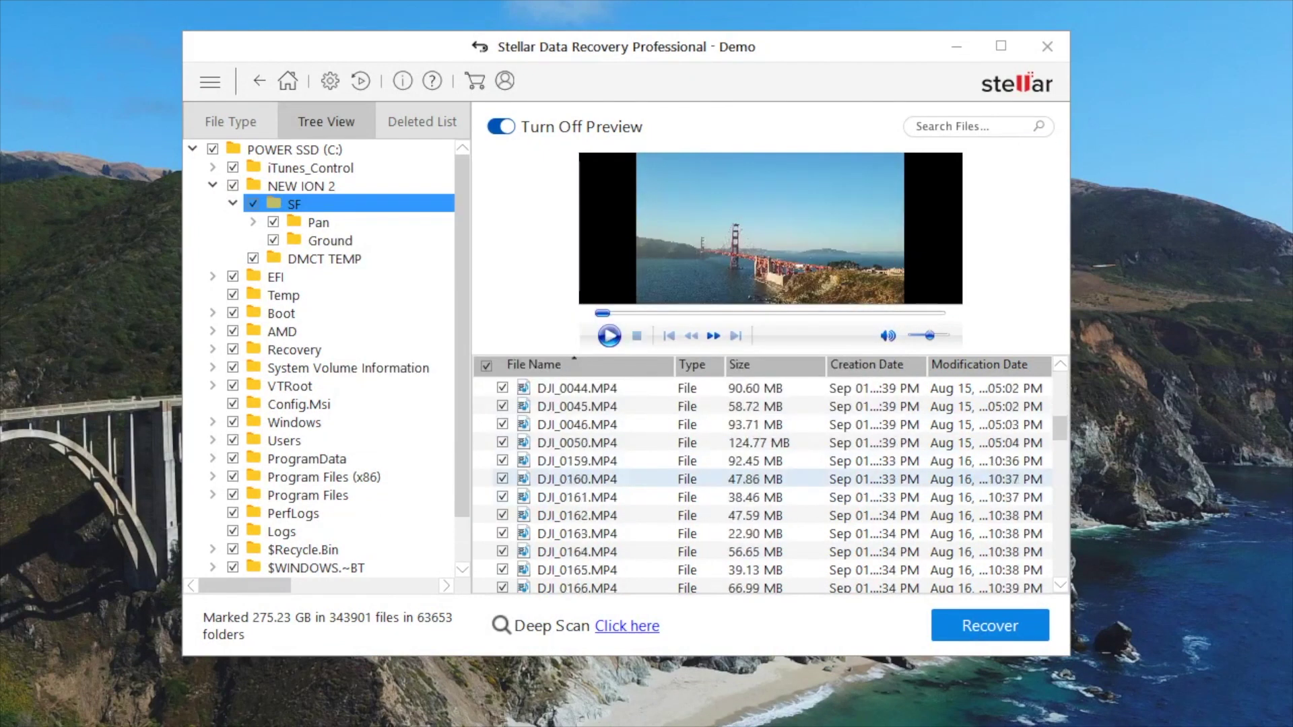
scroll(767, 478, up, 15)
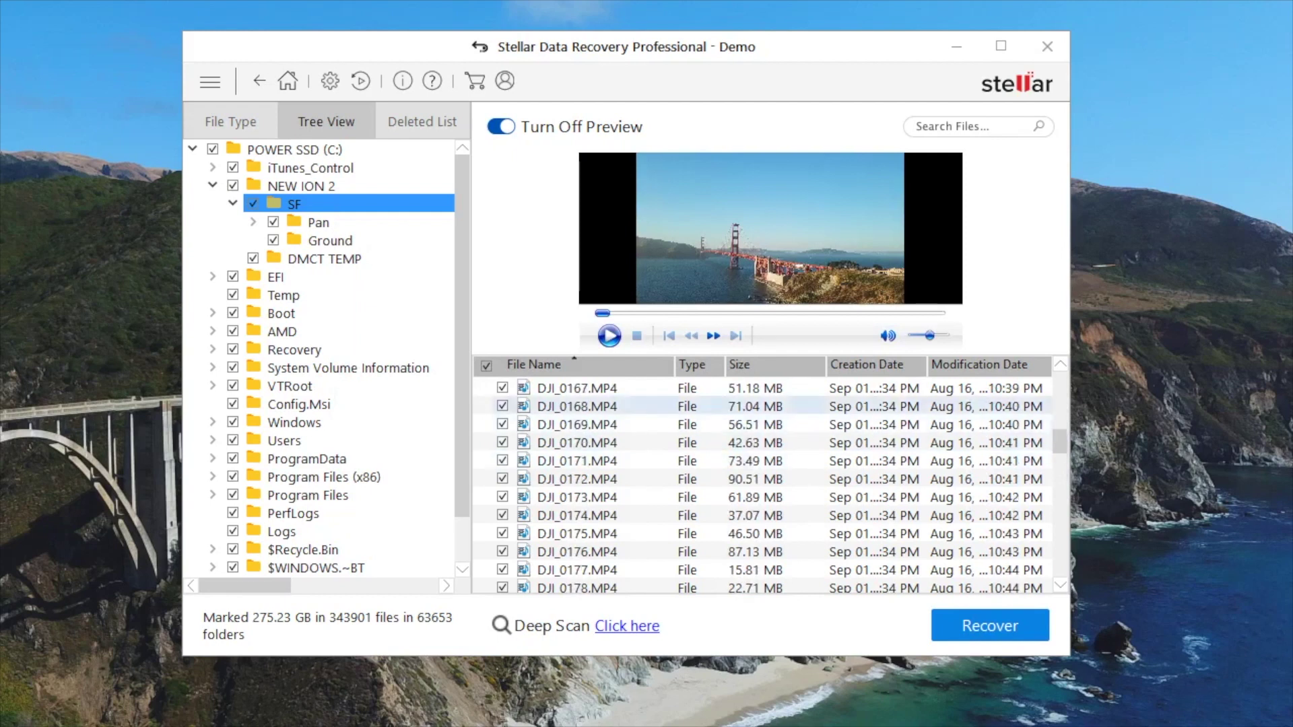